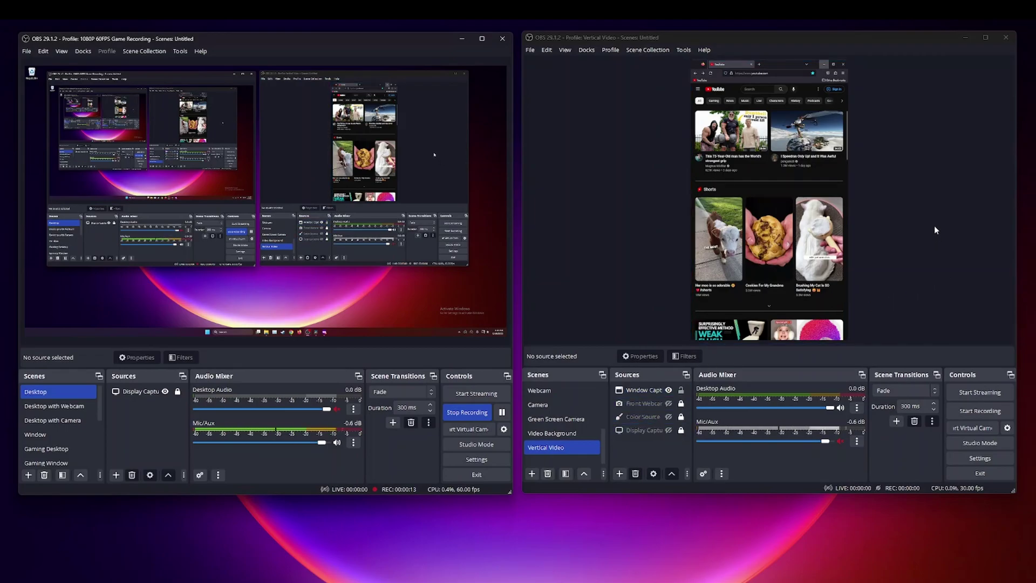
- Open the vertical profile's Output recording settings and leave the format at MPEG-4 (.mp4)
{"action": "left_click", "coordinate": [974, 457]}
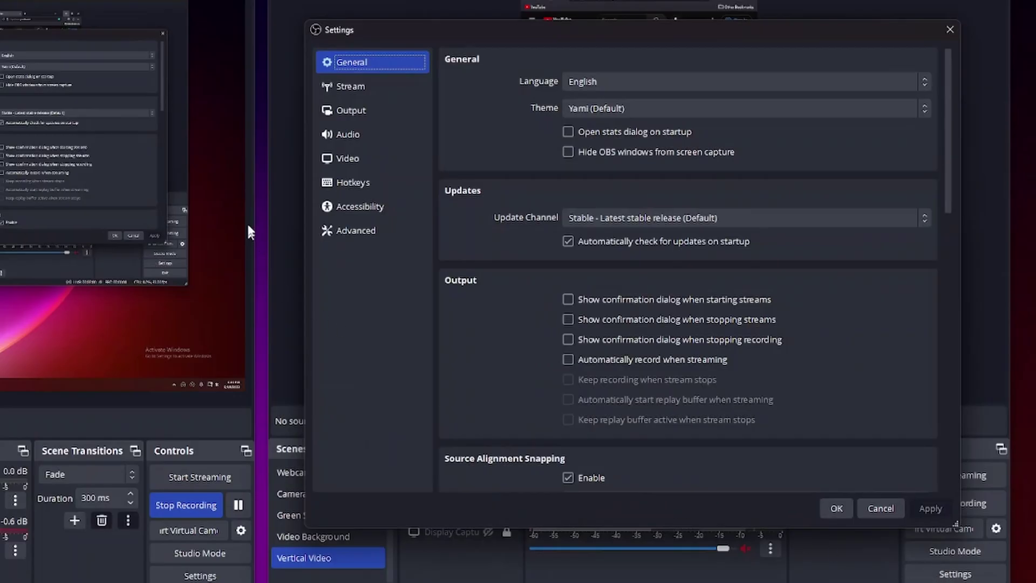
{"action": "left_click", "coordinate": [399, 107]}
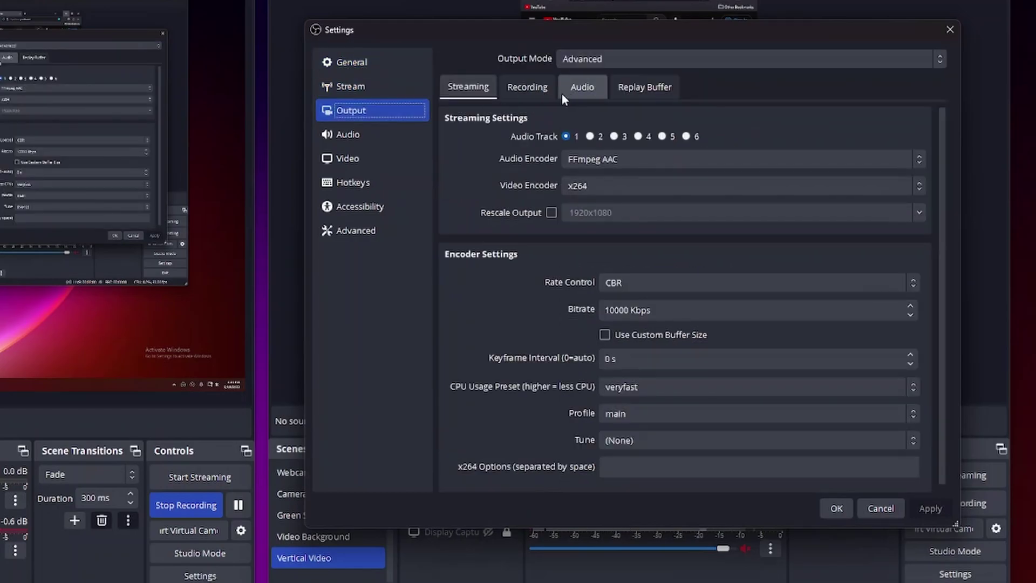
{"action": "left_click", "coordinate": [543, 88]}
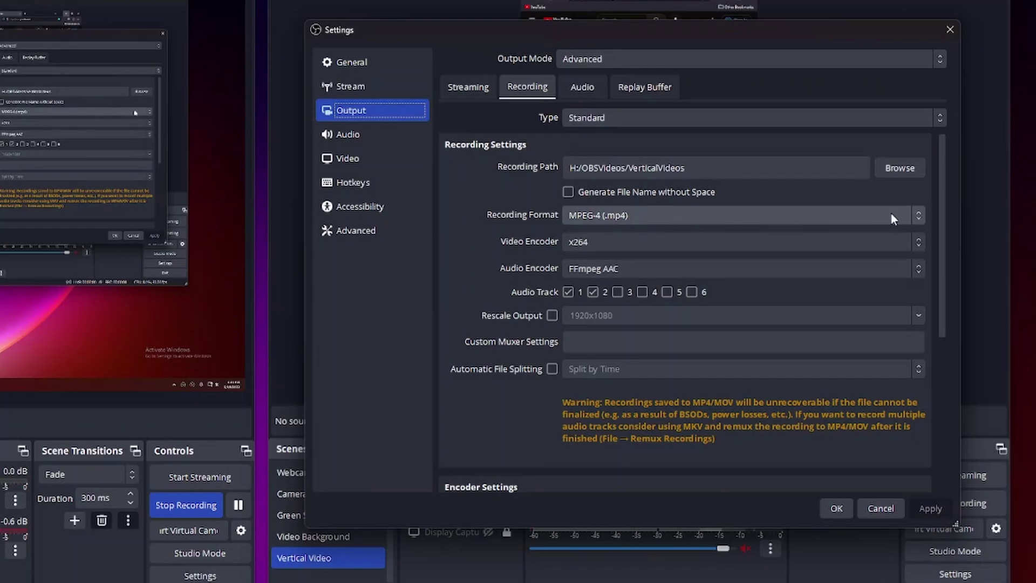
{"action": "left_click", "coordinate": [917, 216]}
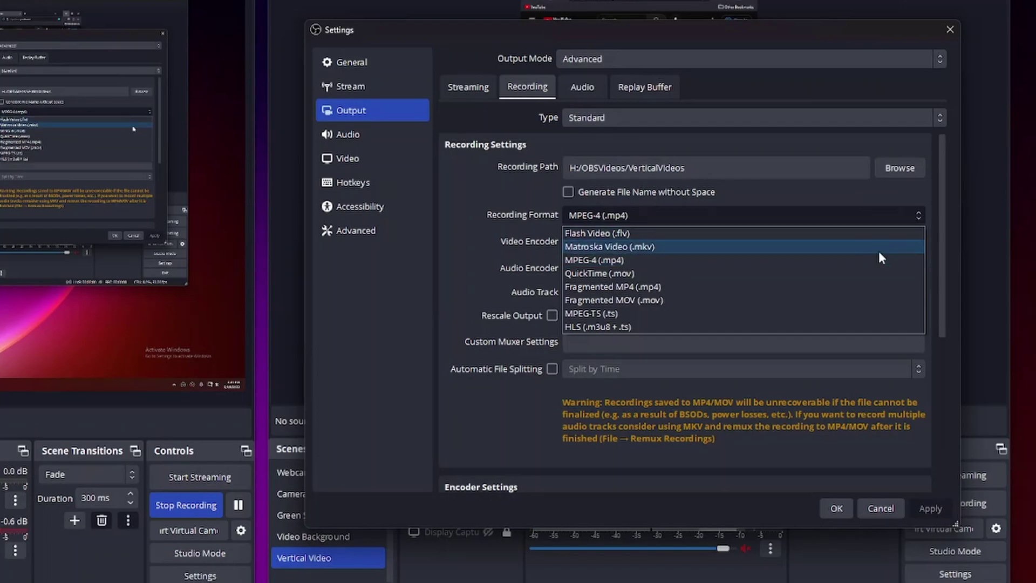
{"action": "left_click", "coordinate": [953, 270]}
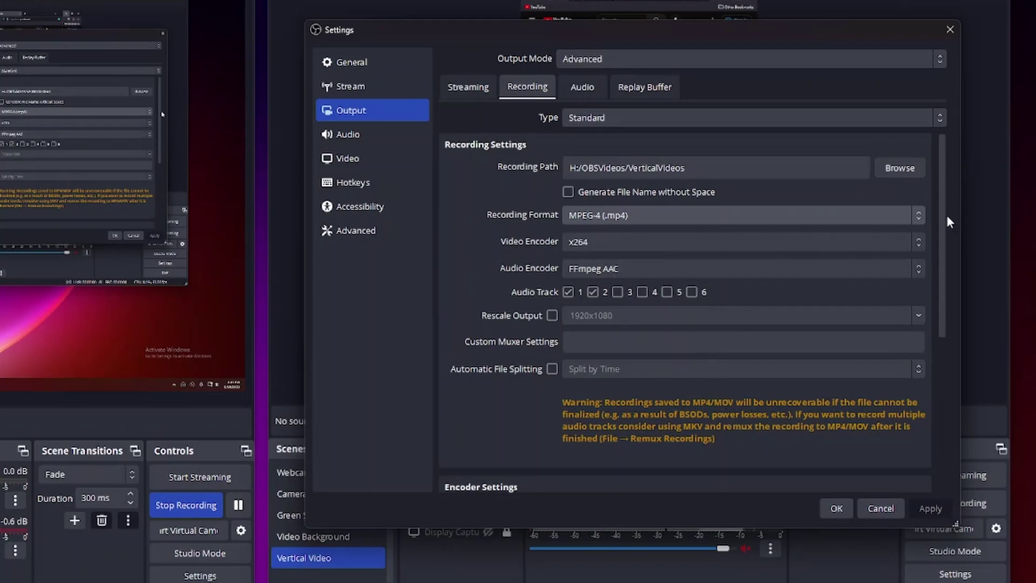
{"action": "scroll", "coordinate": [941, 206], "scroll_direction": "down", "scroll_amount": 2}
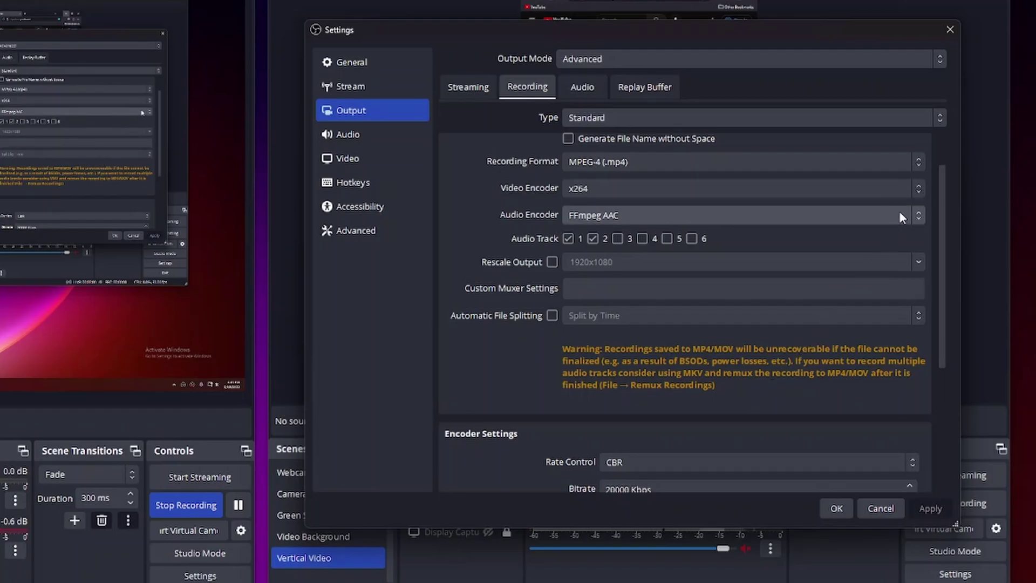
- Change the recording format to Matroska Video (.mkv), apply it and close Settings
{"action": "left_click", "coordinate": [918, 163]}
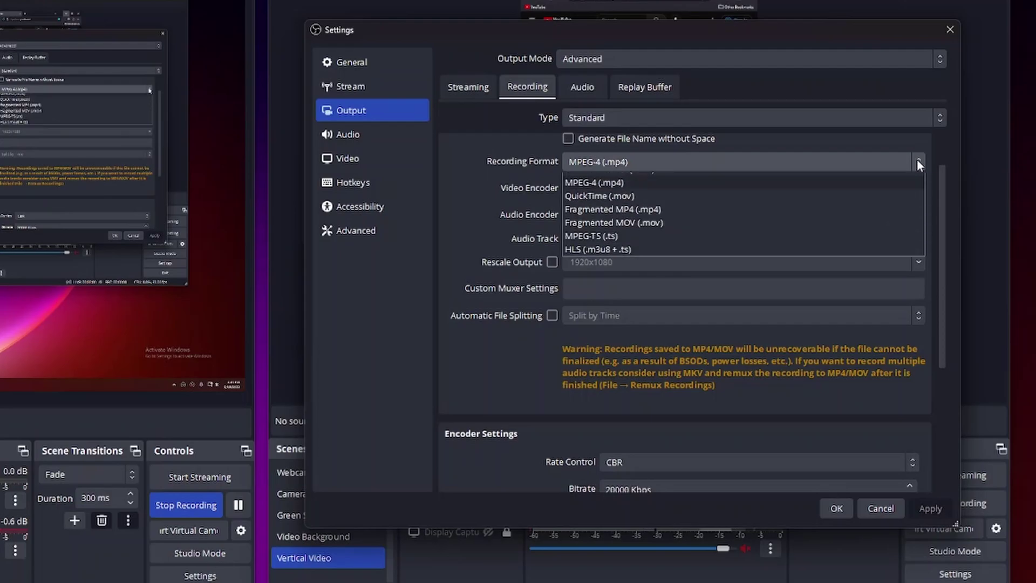
{"action": "left_click", "coordinate": [736, 193]}
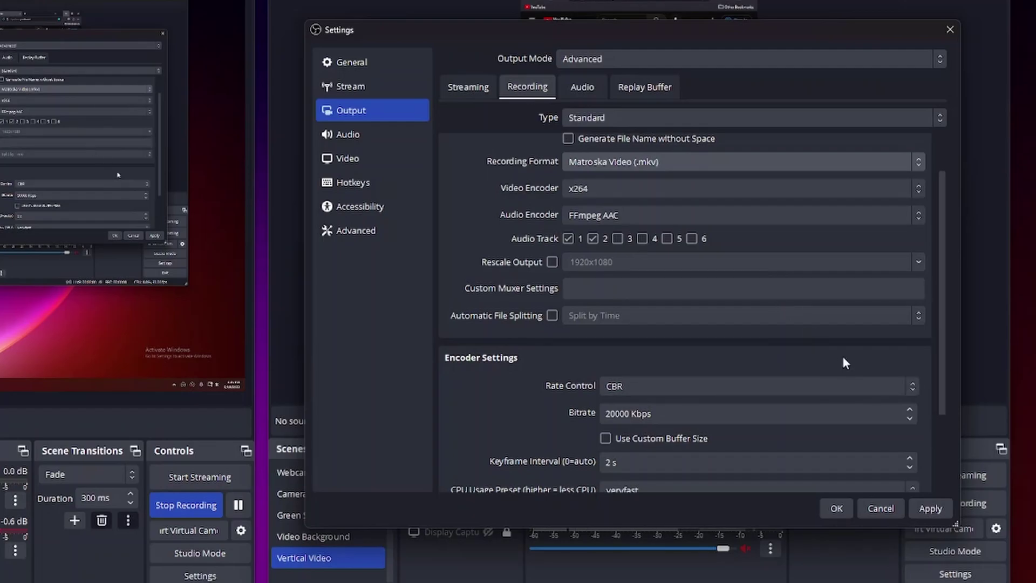
{"action": "scroll", "coordinate": [843, 355], "scroll_direction": "down", "scroll_amount": 2}
{"action": "scroll", "coordinate": [835, 346], "scroll_direction": "up", "scroll_amount": 3}
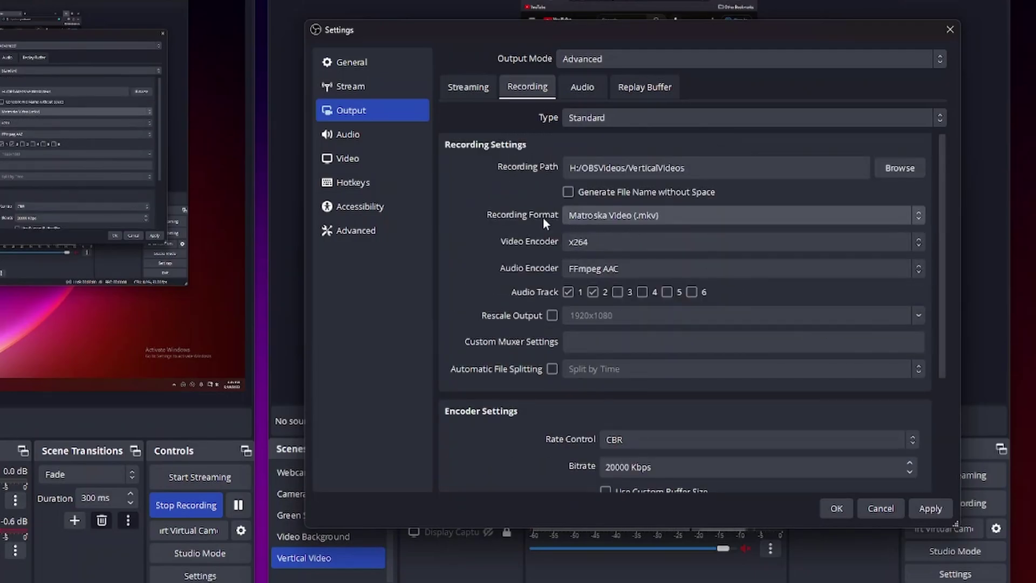
{"action": "scroll", "coordinate": [857, 414], "scroll_direction": "down", "scroll_amount": 3}
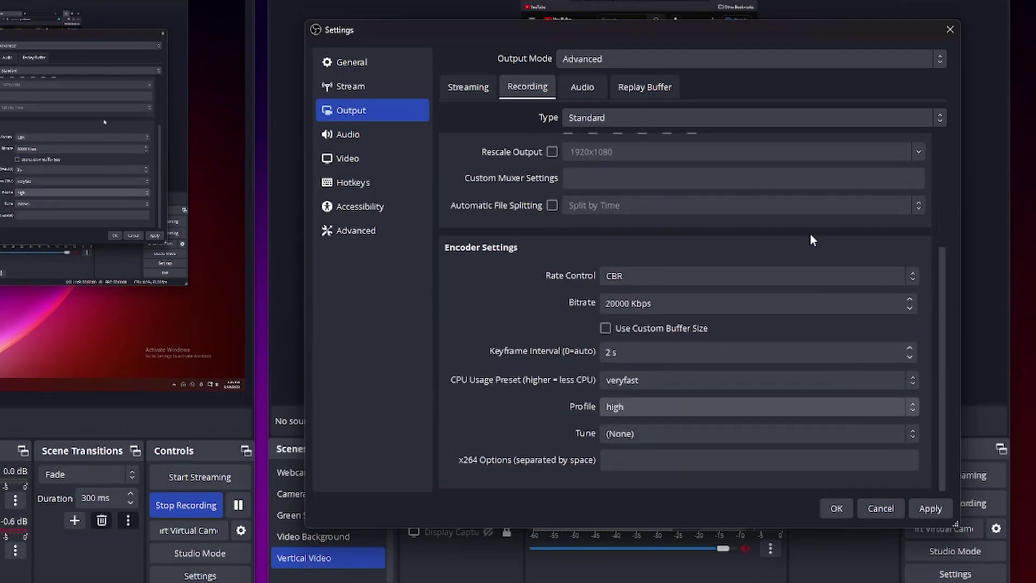
{"action": "left_click", "coordinate": [934, 503]}
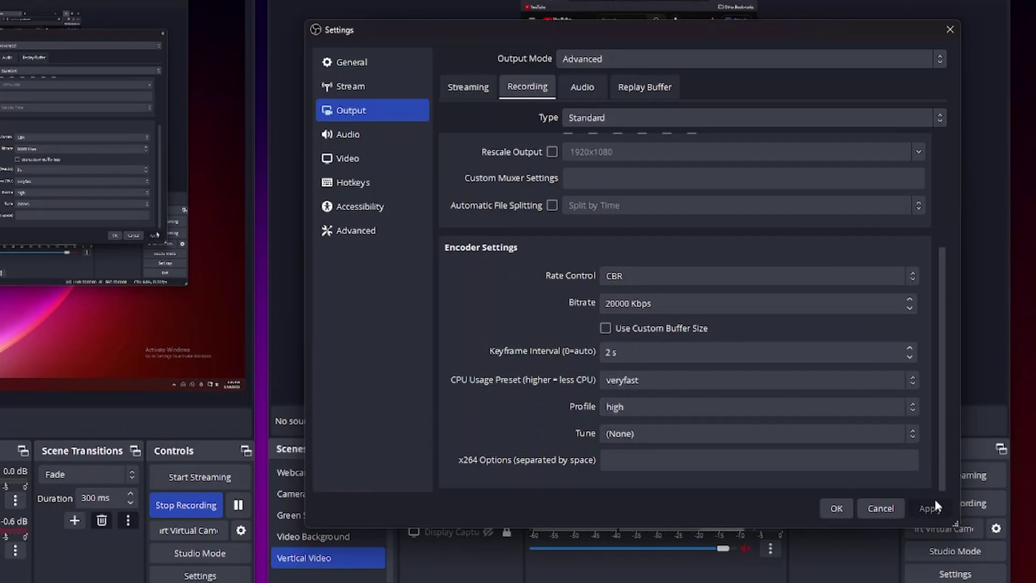
{"action": "left_click", "coordinate": [836, 508]}
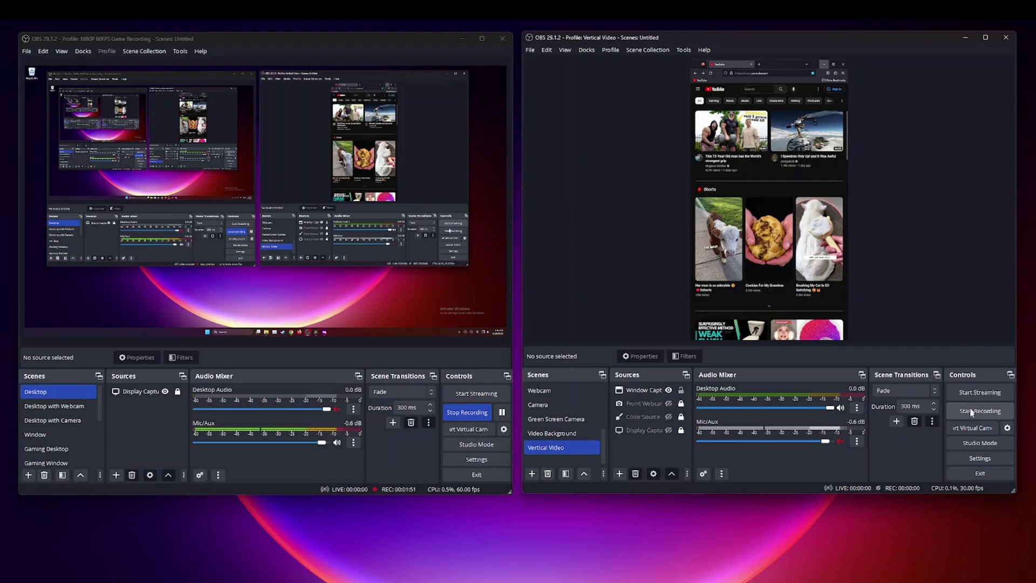
- Bring the YouTube browser to the front and start the Vertical Video recording
{"action": "left_click", "coordinate": [647, 432]}
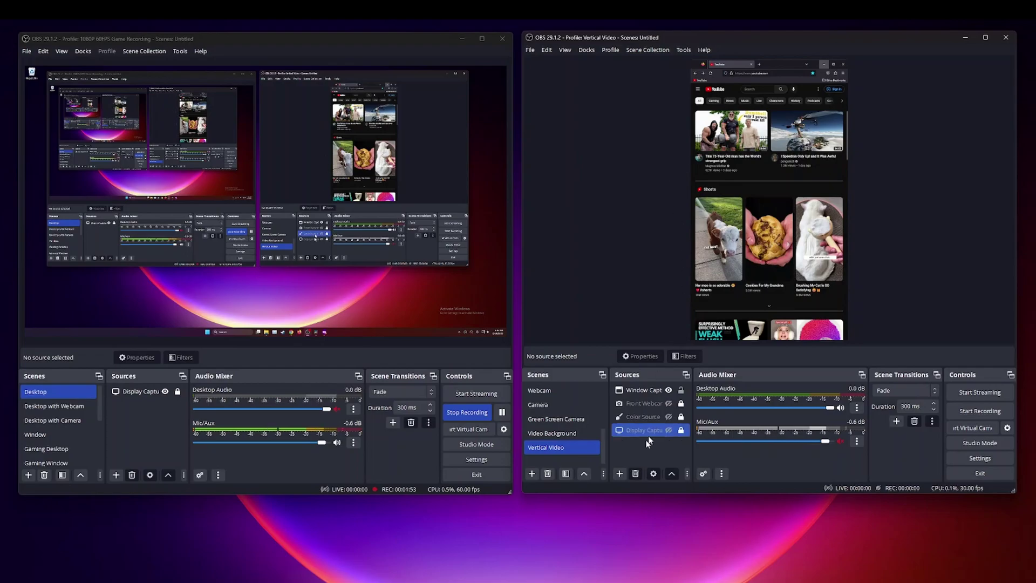
{"action": "left_click", "coordinate": [649, 441]}
{"action": "key", "text": "alt+Tab"}
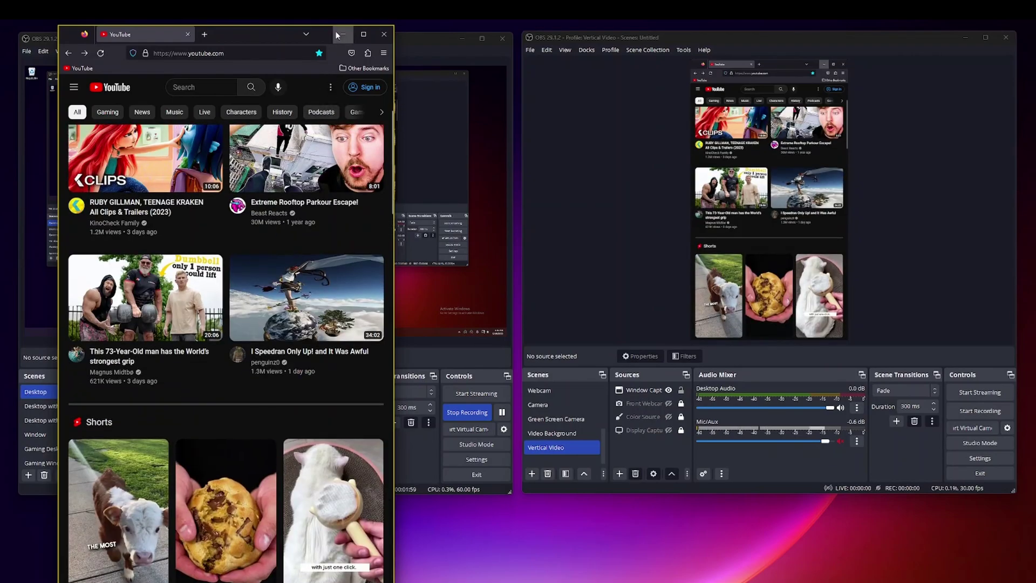
{"action": "left_click", "coordinate": [975, 412]}
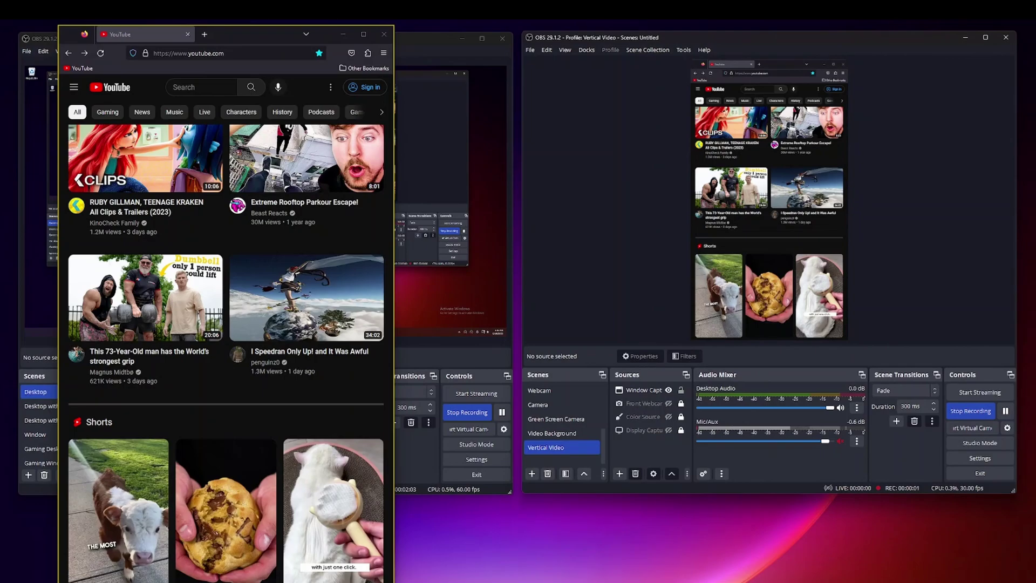
- Bring up the VerticalVideos folder in File Explorer, reposition it, then minimize it
{"action": "key", "text": "alt+Tab"}
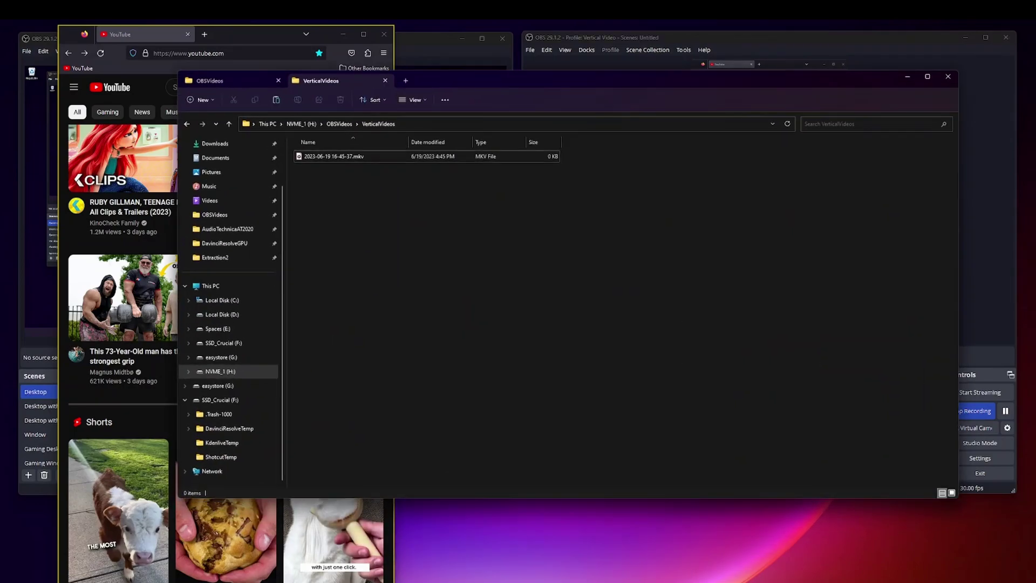
{"action": "left_click_drag", "start_coordinate": [513, 94], "coordinate": [637, 140]}
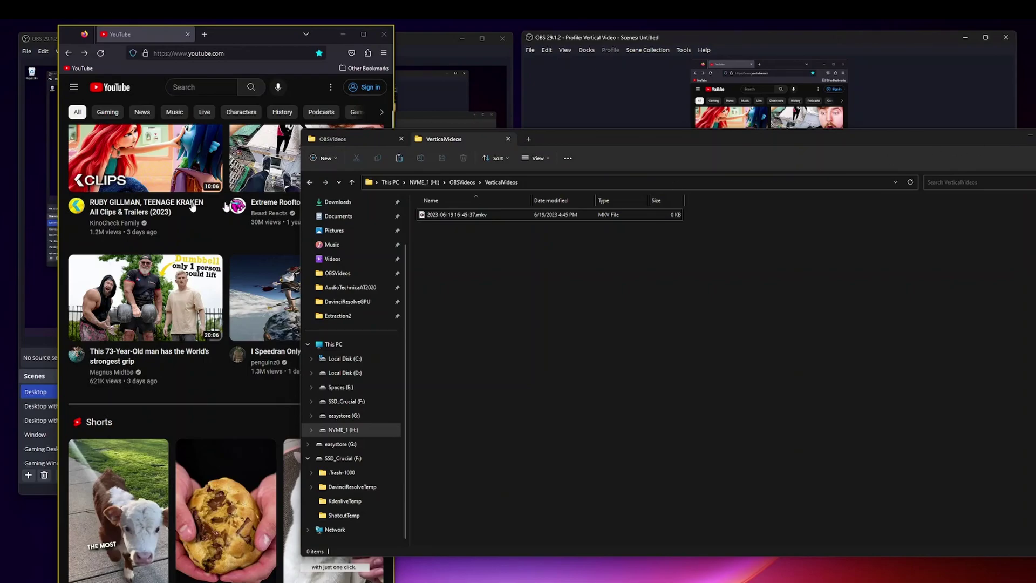
{"action": "left_click", "coordinate": [497, 128]}
{"action": "scroll", "coordinate": [190, 172], "scroll_direction": "down", "scroll_amount": 5}
{"action": "scroll", "coordinate": [188, 174], "scroll_direction": "down", "scroll_amount": 3}
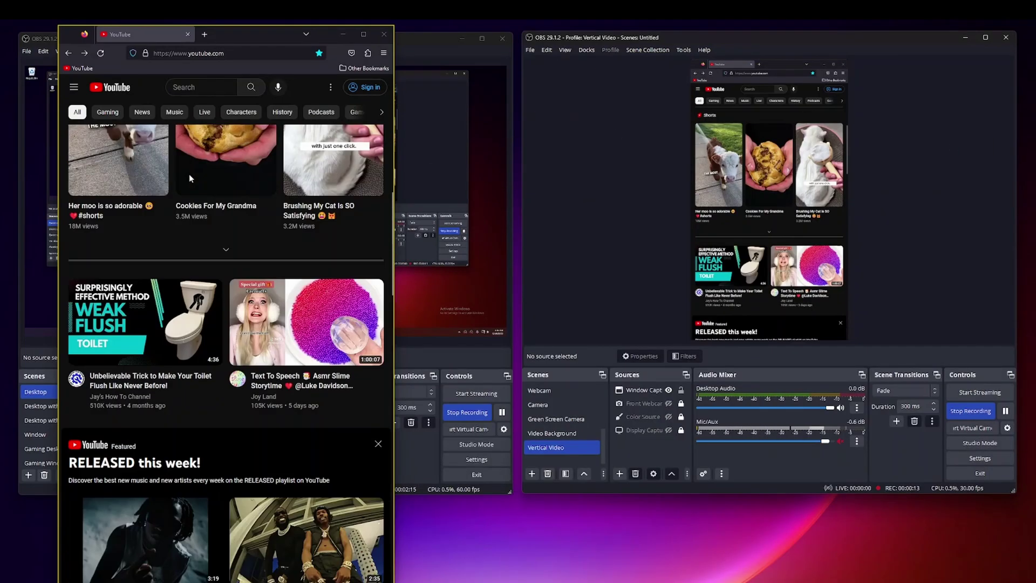
{"action": "scroll", "coordinate": [188, 173], "scroll_direction": "up", "scroll_amount": 10}
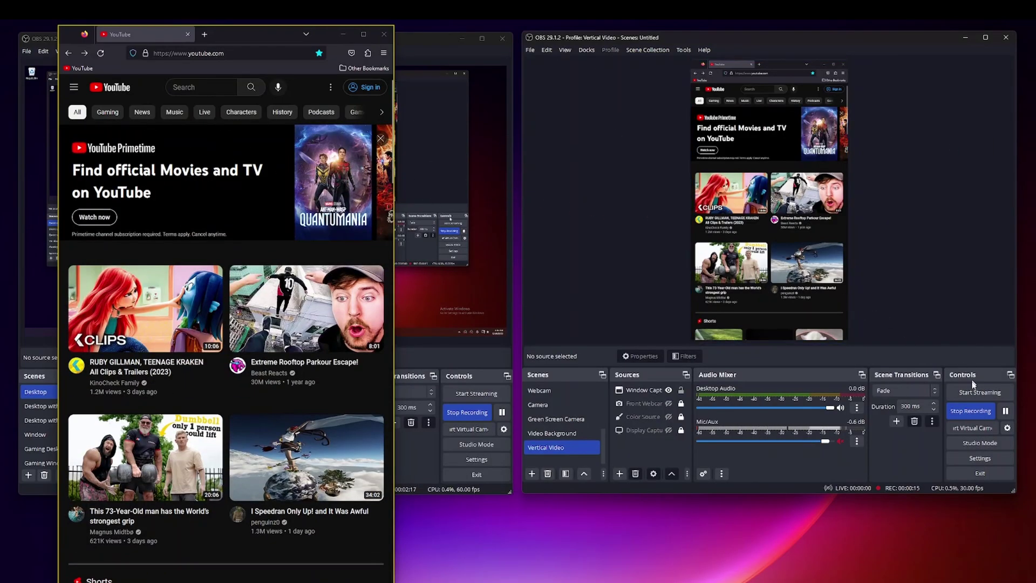
{"action": "left_click", "coordinate": [970, 411]}
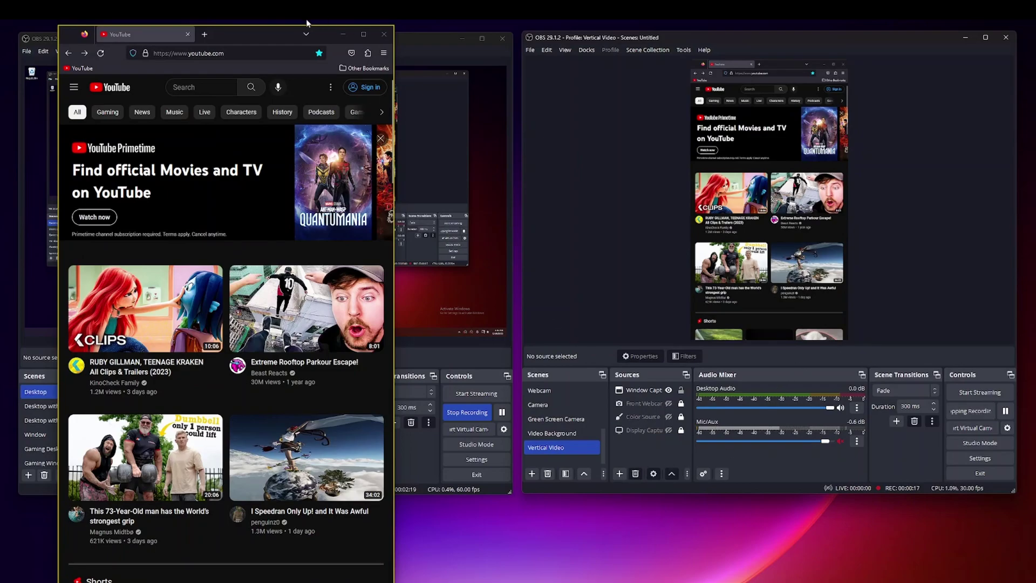
{"action": "left_click", "coordinate": [342, 35]}
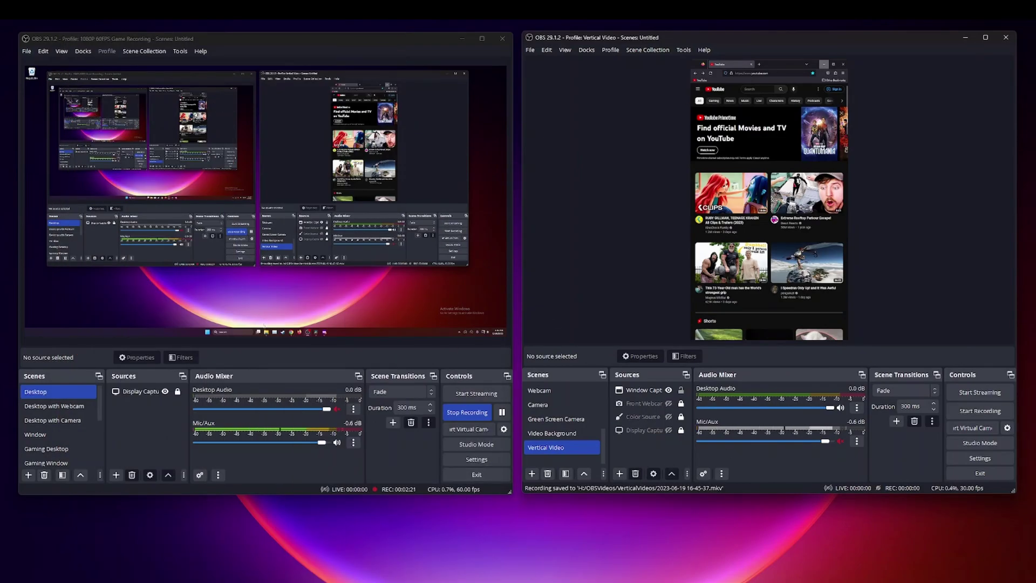
{"action": "key", "text": "alt+Tab"}
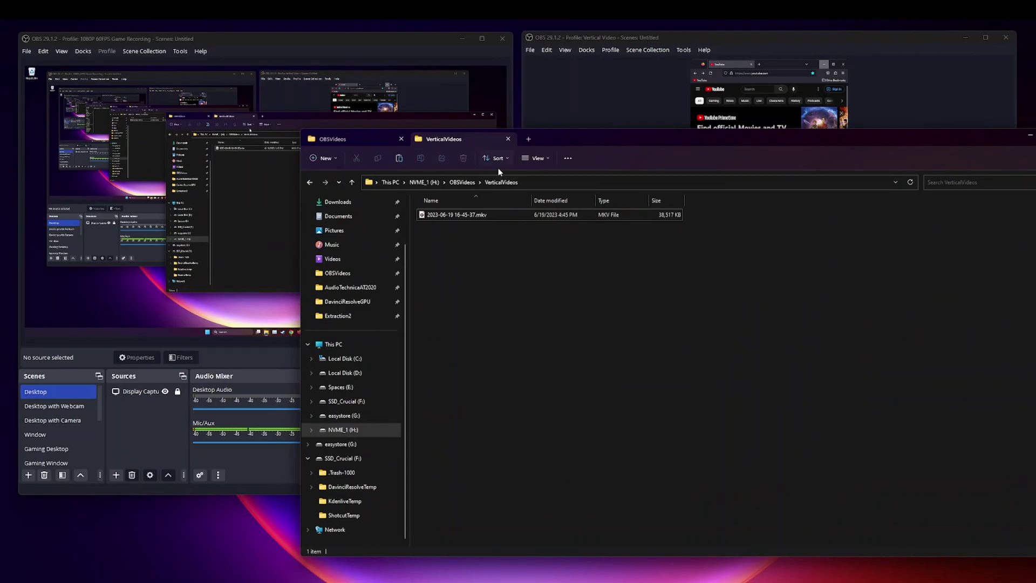
{"action": "mouse_move", "coordinate": [477, 216]}
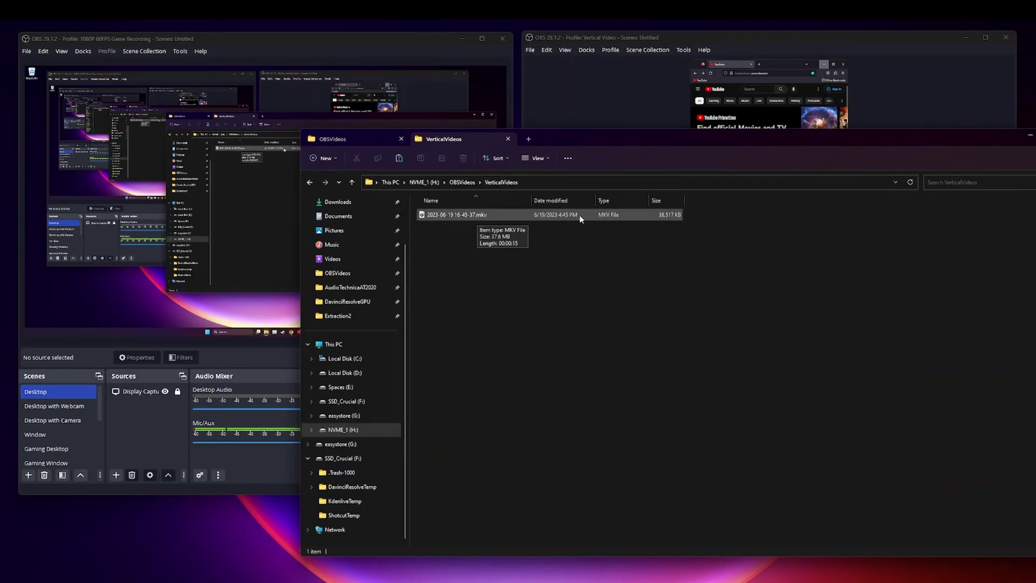
{"action": "double_click", "coordinate": [509, 215]}
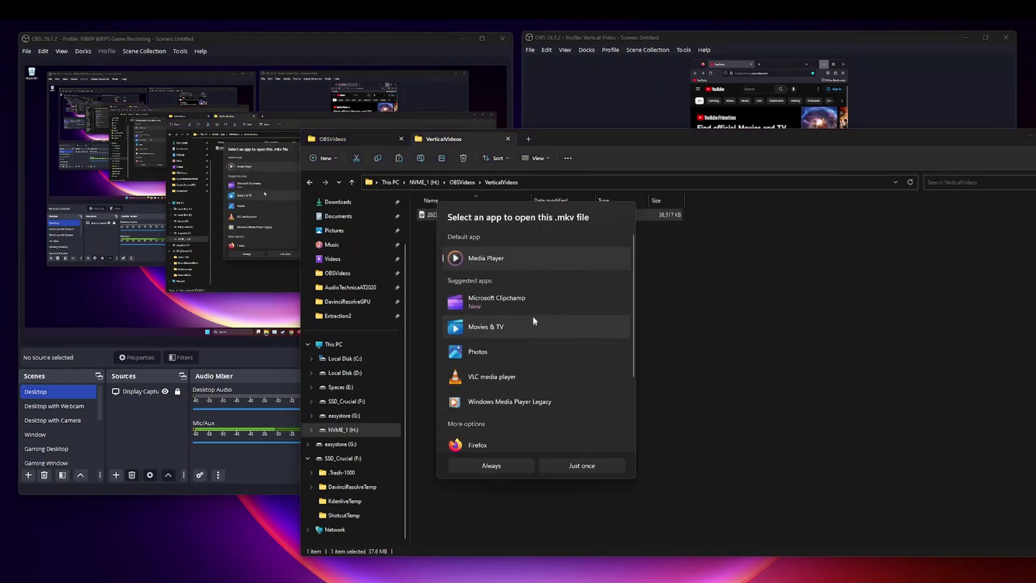
{"action": "left_click", "coordinate": [482, 378]}
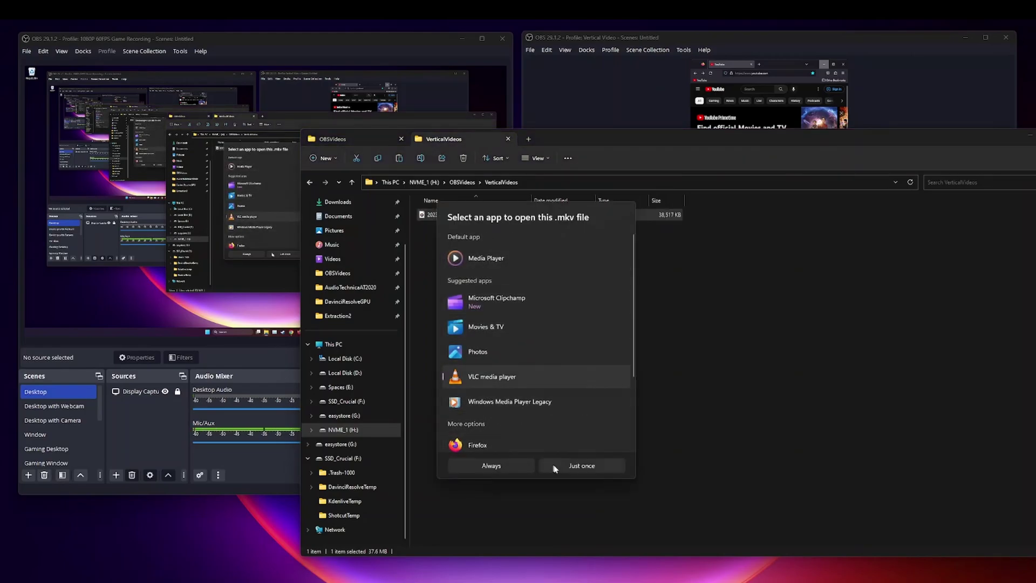
{"action": "left_click", "coordinate": [481, 466]}
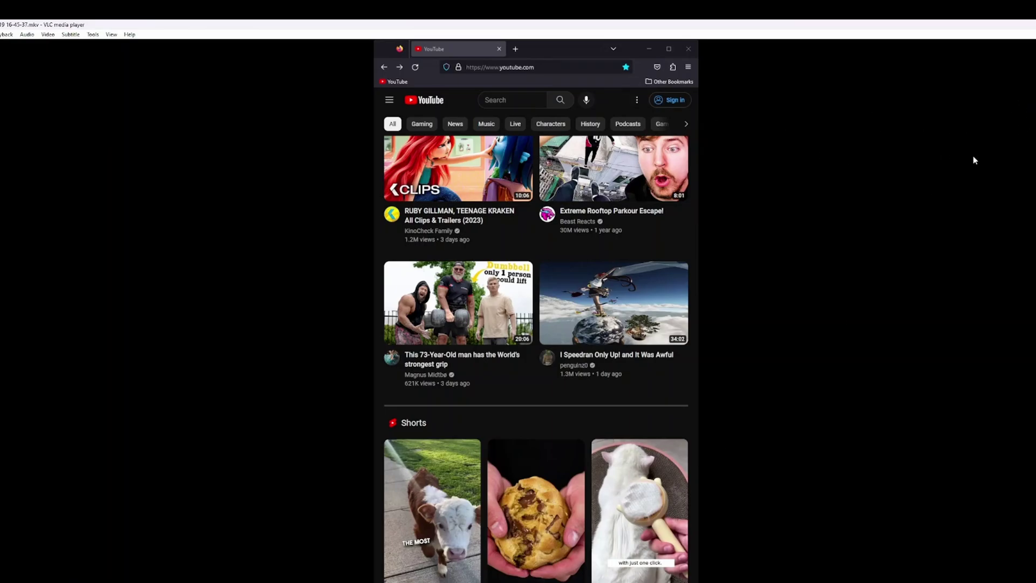
{"action": "key", "text": "alt+F4"}
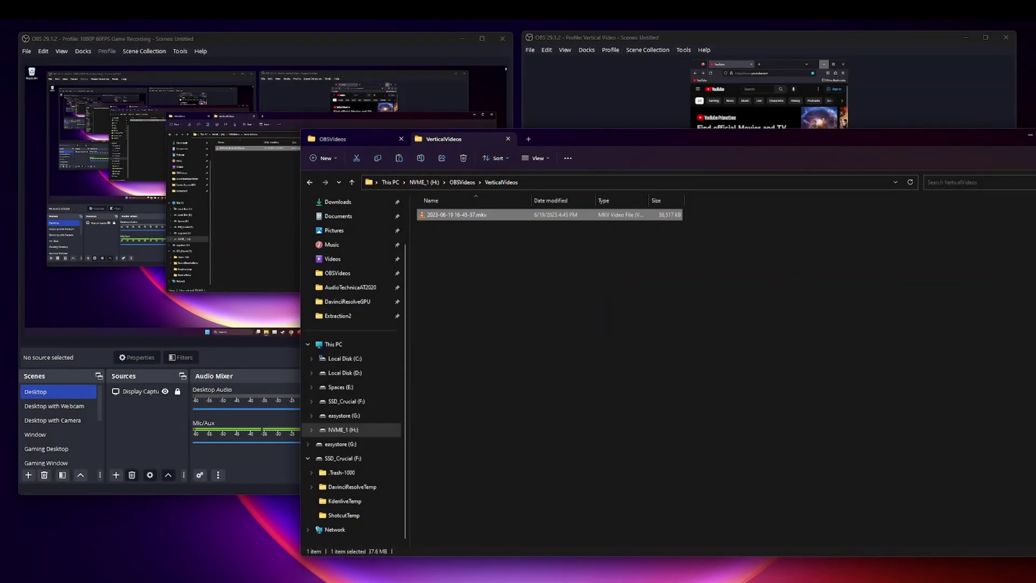
{"action": "left_click", "coordinate": [1022, 138]}
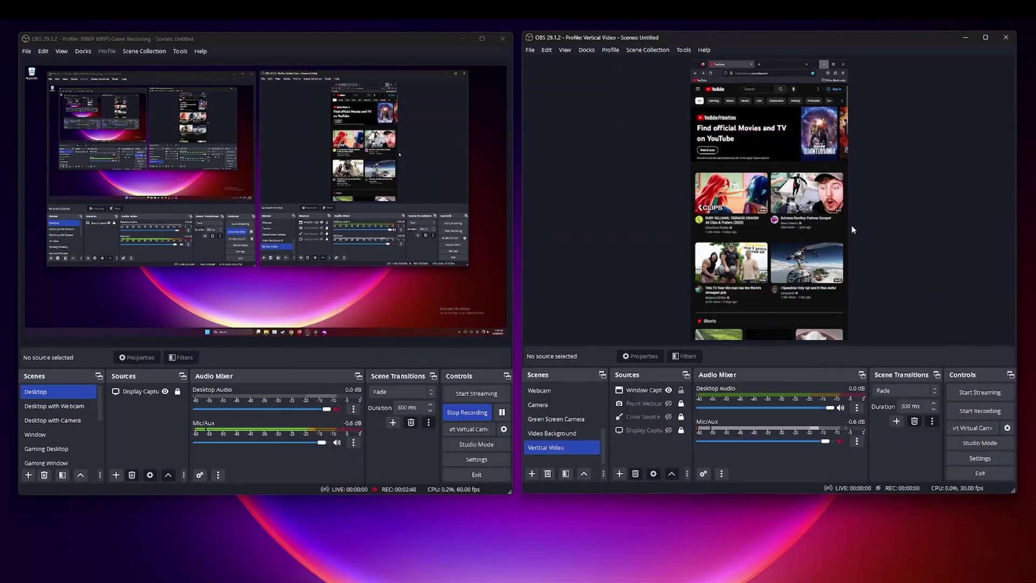
{"action": "left_click", "coordinate": [530, 50]}
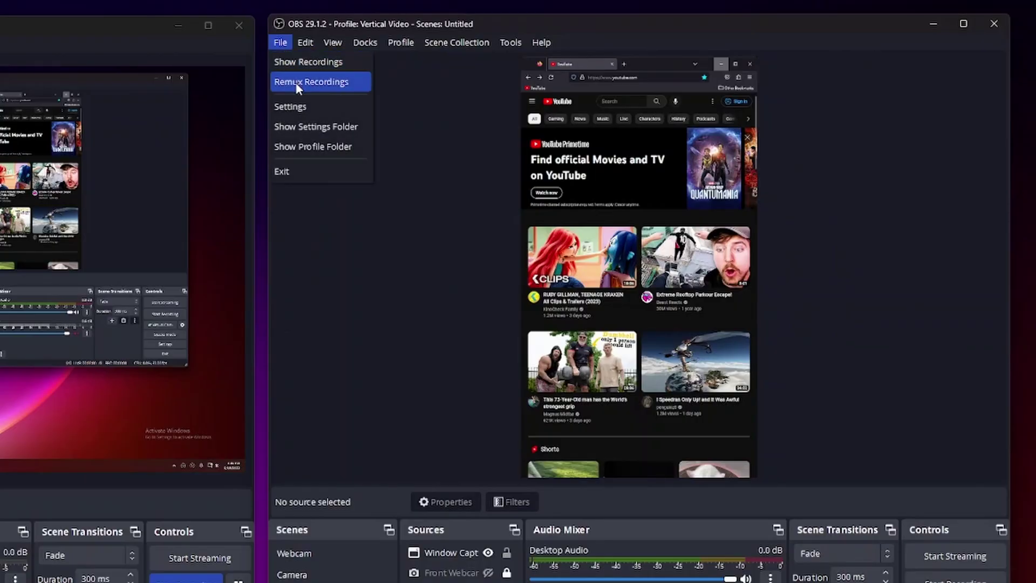
{"action": "left_click", "coordinate": [296, 83]}
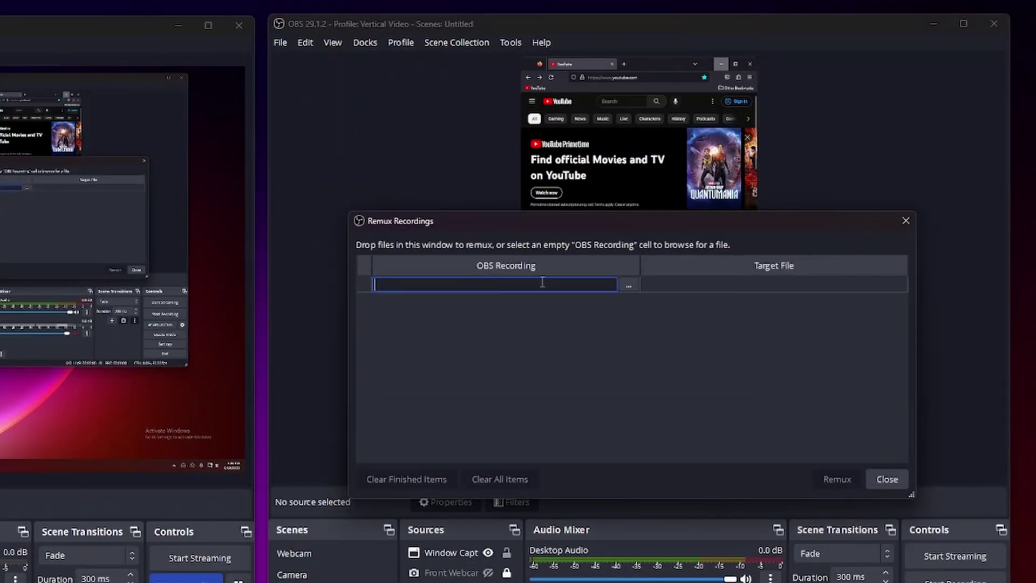
{"action": "left_click", "coordinate": [629, 285]}
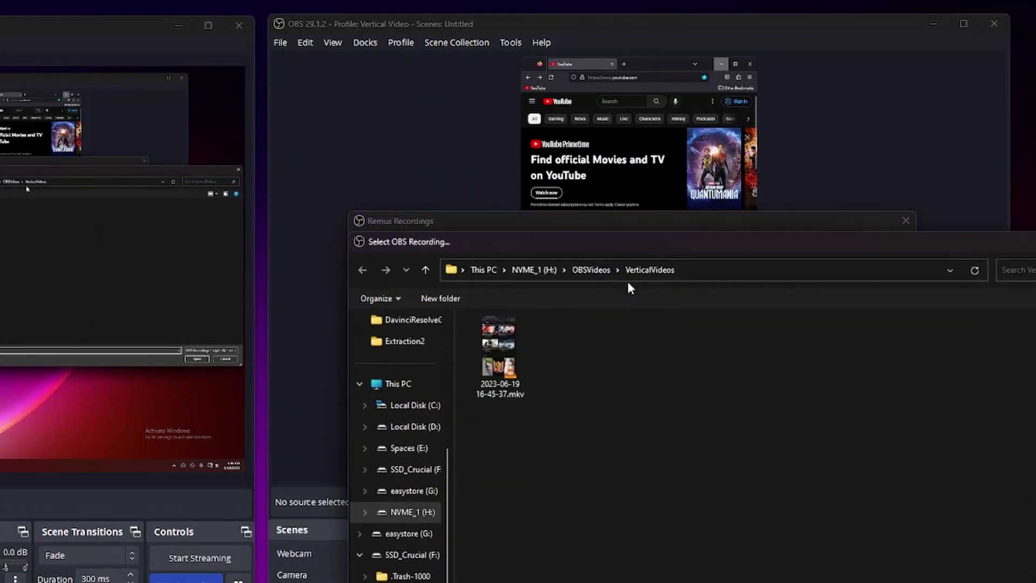
{"action": "left_click", "coordinate": [528, 353]}
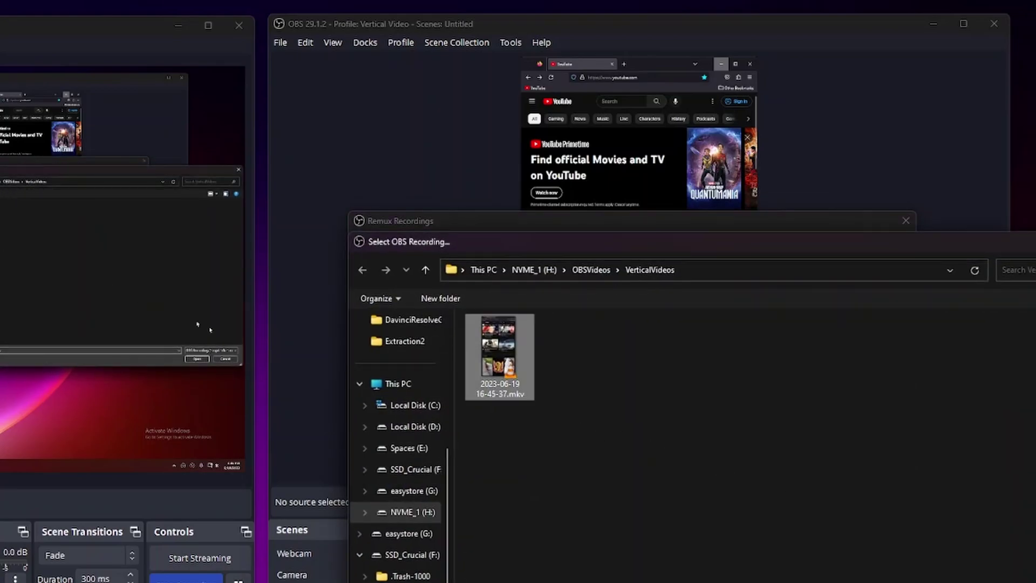
{"action": "key", "text": "Return"}
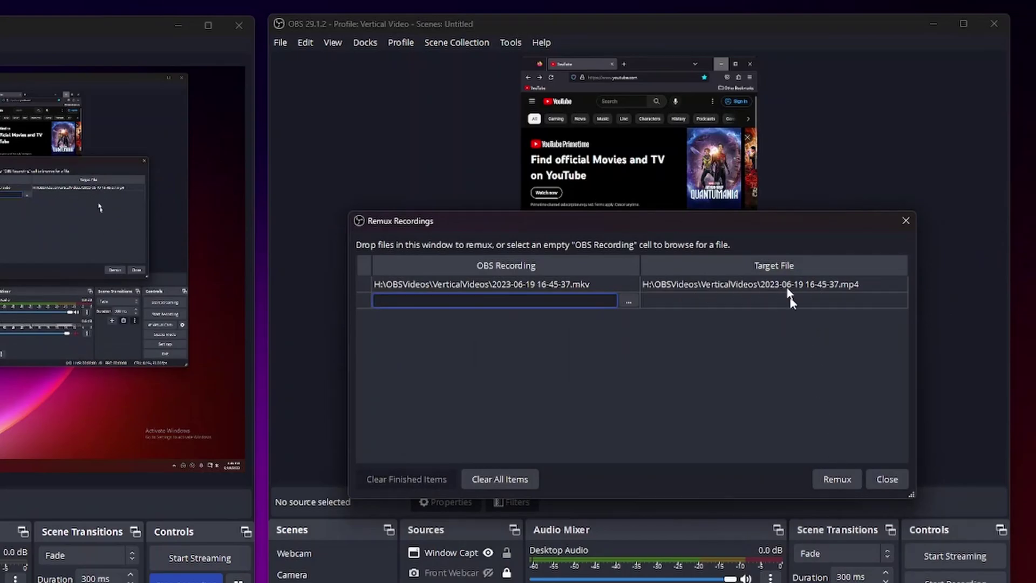
{"action": "left_click", "coordinate": [843, 481]}
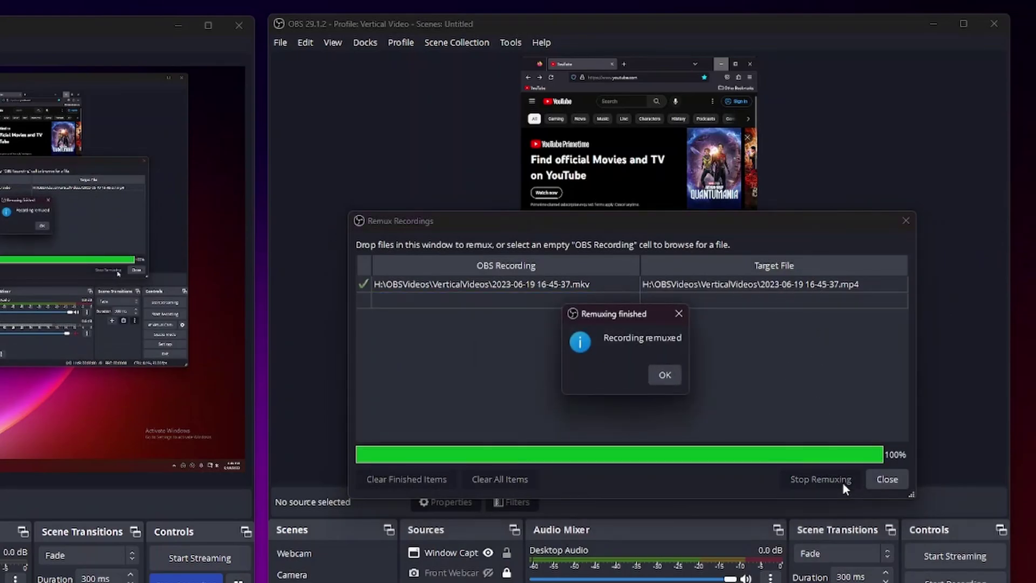
{"action": "left_click", "coordinate": [659, 376]}
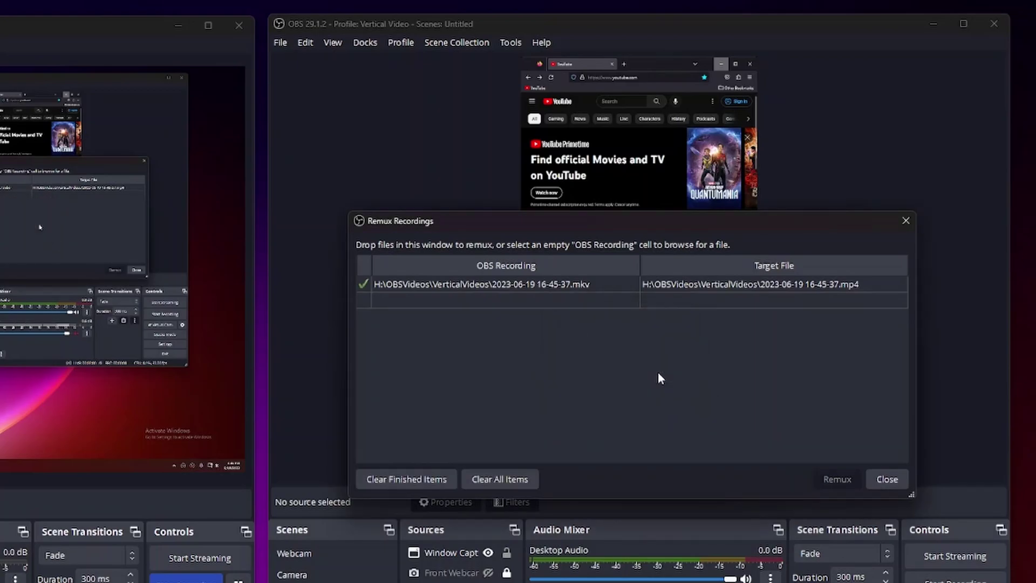
- Close the Remux window and check the new .mp4 in the VerticalVideos folder
{"action": "left_click", "coordinate": [884, 479]}
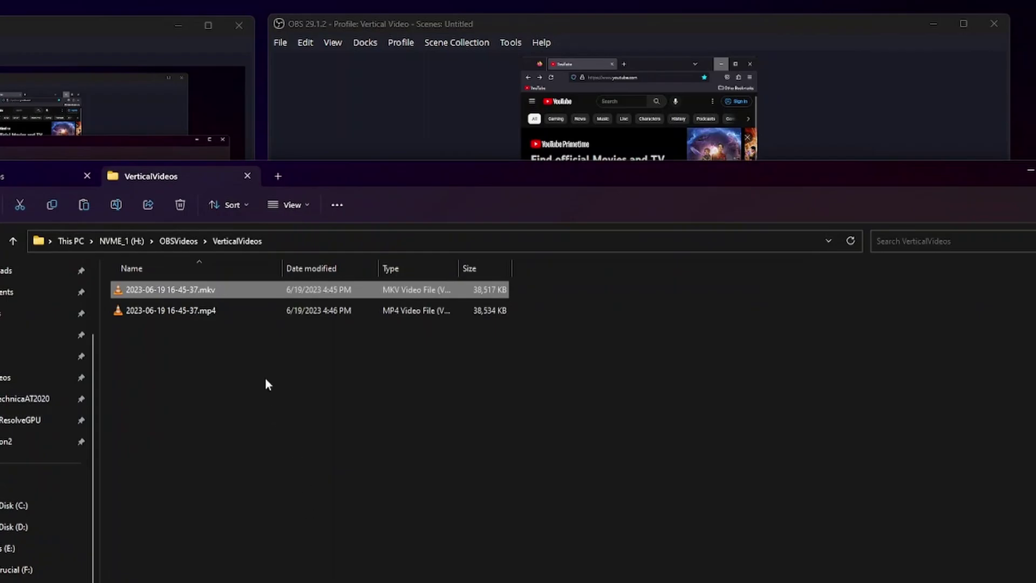
{"action": "left_click", "coordinate": [202, 313]}
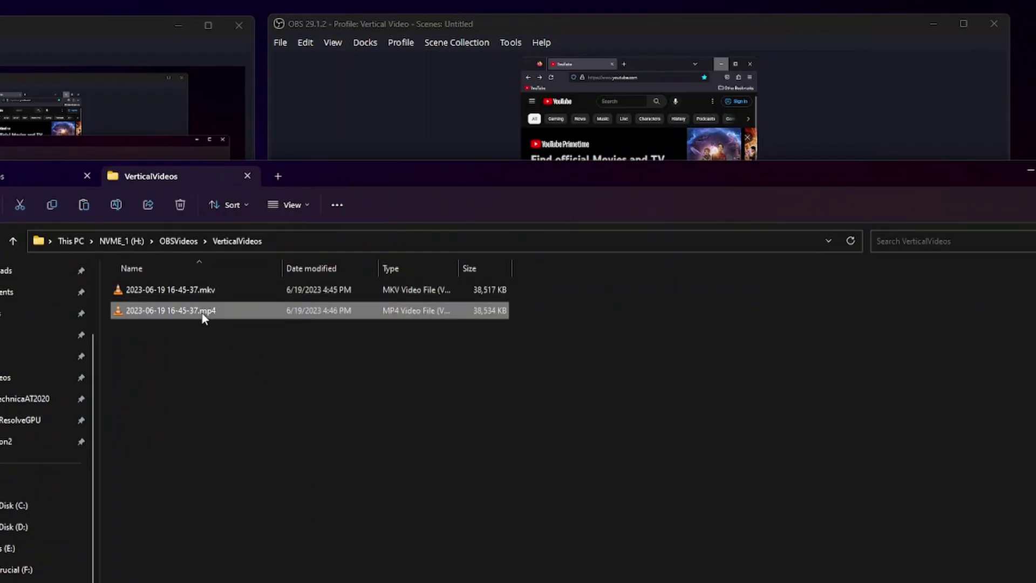
{"action": "left_click", "coordinate": [322, 529]}
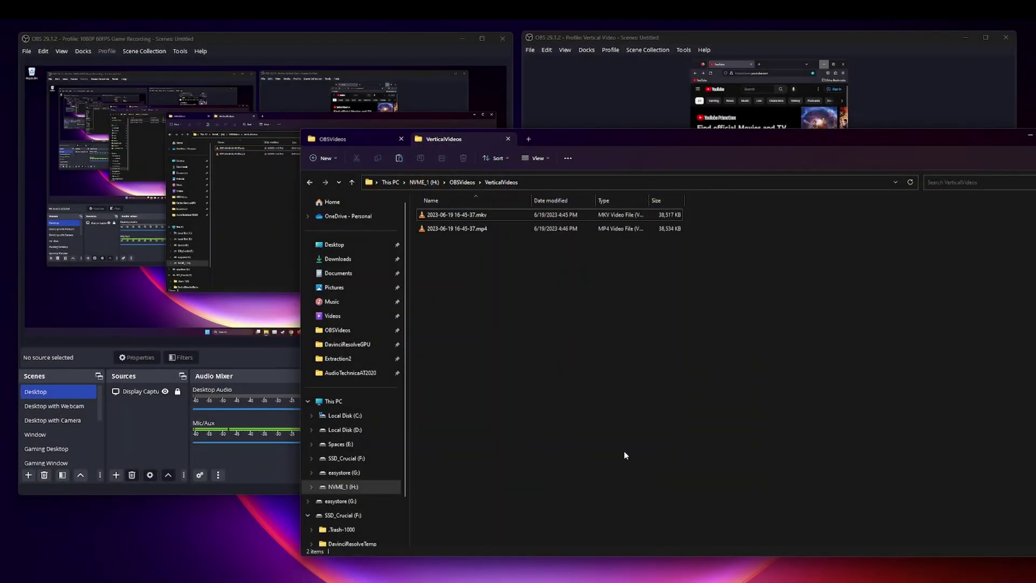
- Delete both the 16-45-37 .mkv and .mp4 recordings from VerticalVideos
{"action": "left_click", "coordinate": [1030, 135]}
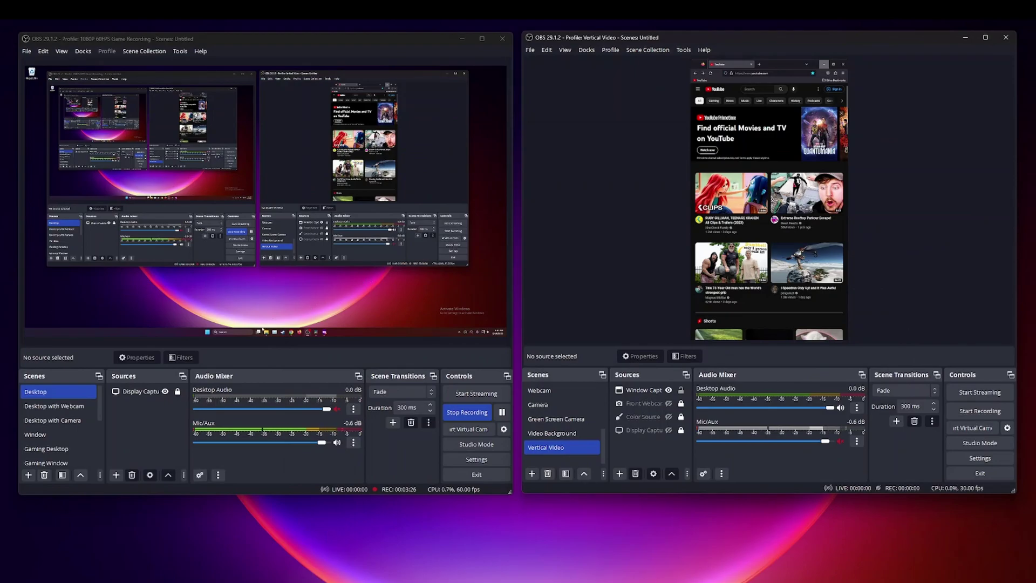
{"action": "left_click", "coordinate": [537, 572]}
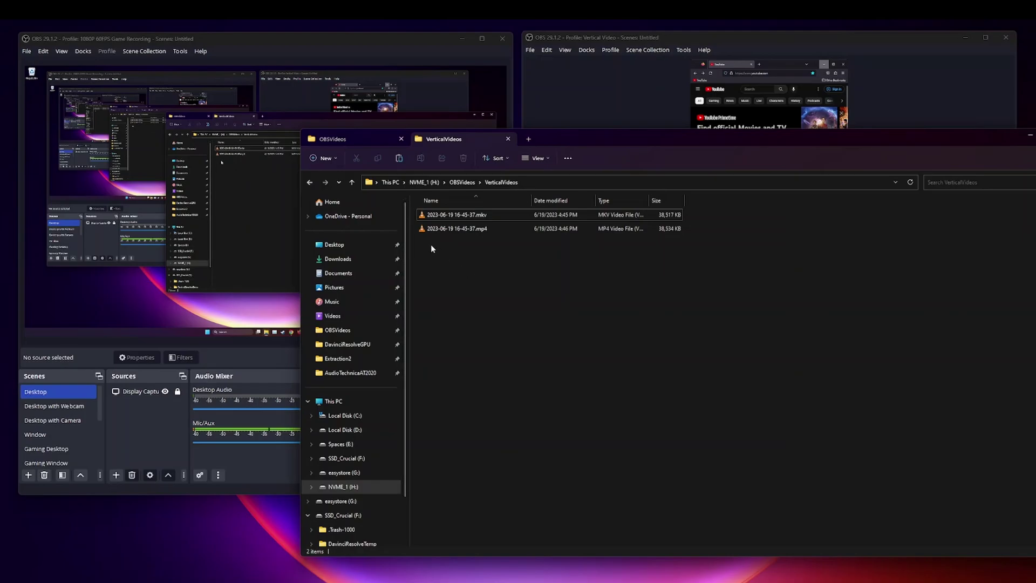
{"action": "left_click_drag", "start_coordinate": [431, 244], "coordinate": [493, 210]}
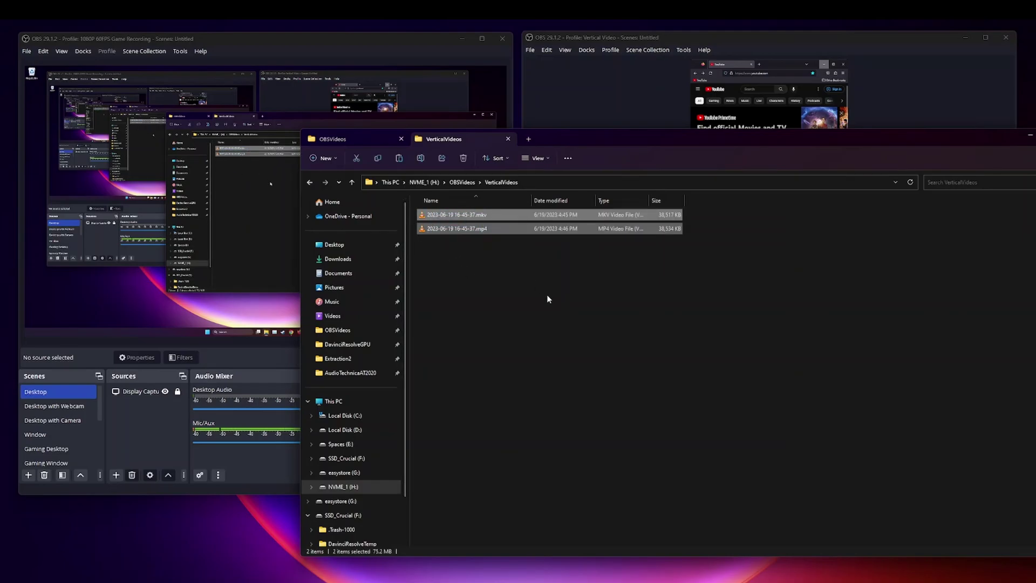
{"action": "key", "text": "Delete"}
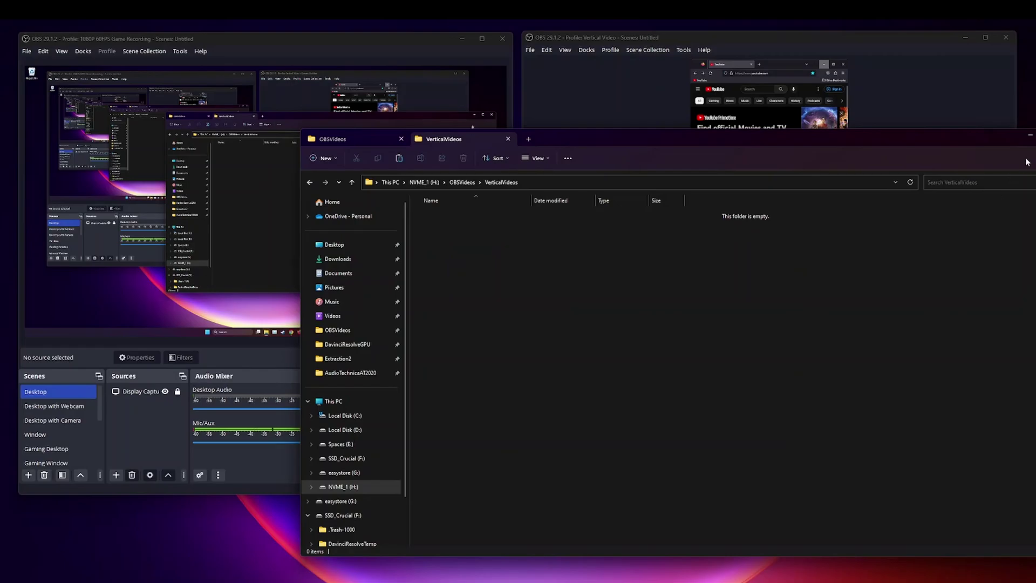
- Enable 'Automatically remux to mp4' in the Vertical Video profile's Advanced settings and save
{"action": "key", "text": "super+Down"}
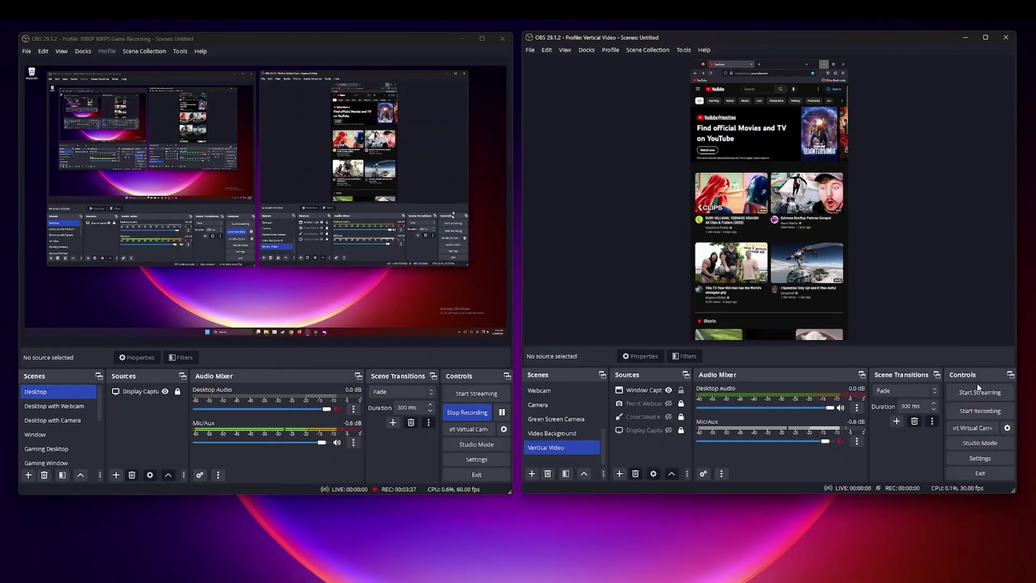
{"action": "left_click", "coordinate": [971, 455]}
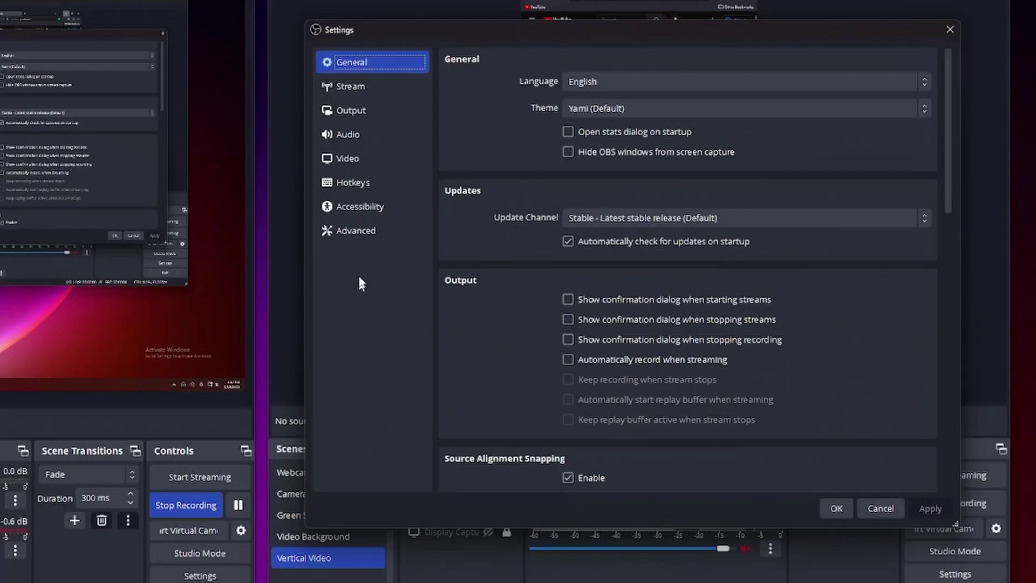
{"action": "left_click", "coordinate": [351, 229]}
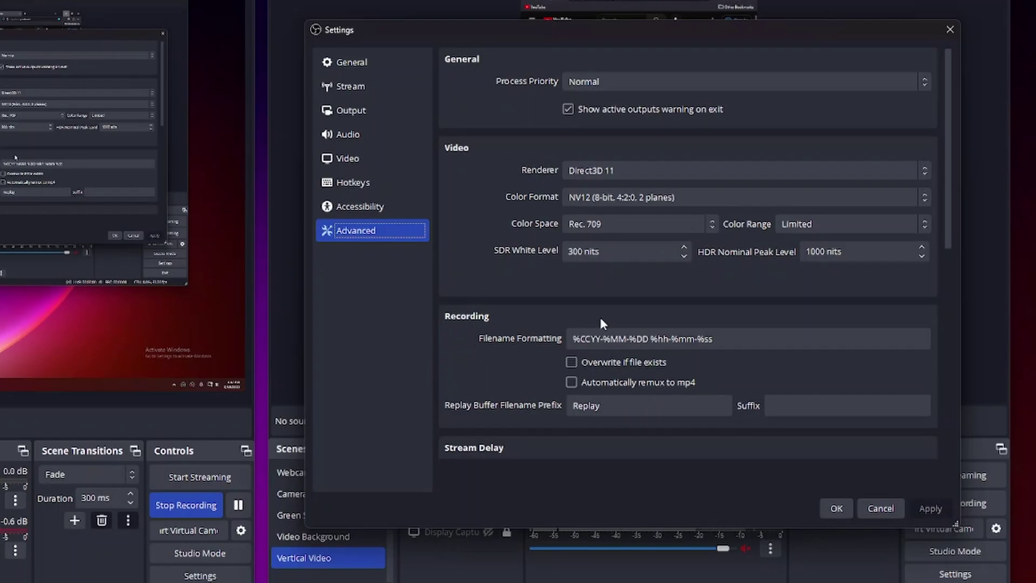
{"action": "left_click", "coordinate": [572, 384]}
{"action": "left_click", "coordinate": [929, 509]}
{"action": "left_click", "coordinate": [840, 507]}
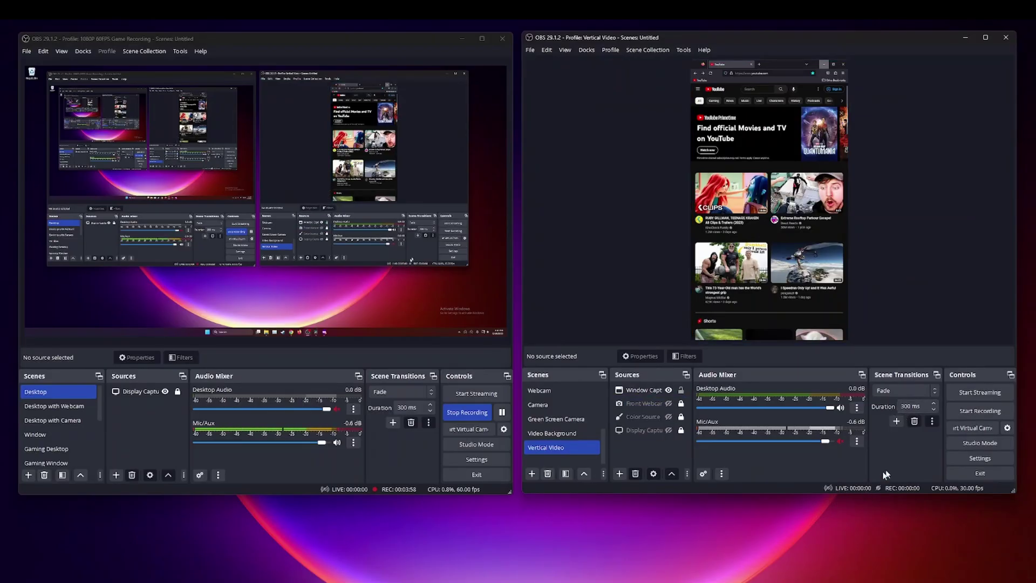
- Start a new Vertical Video recording while browsing YouTube briefly
{"action": "left_click", "coordinate": [968, 413]}
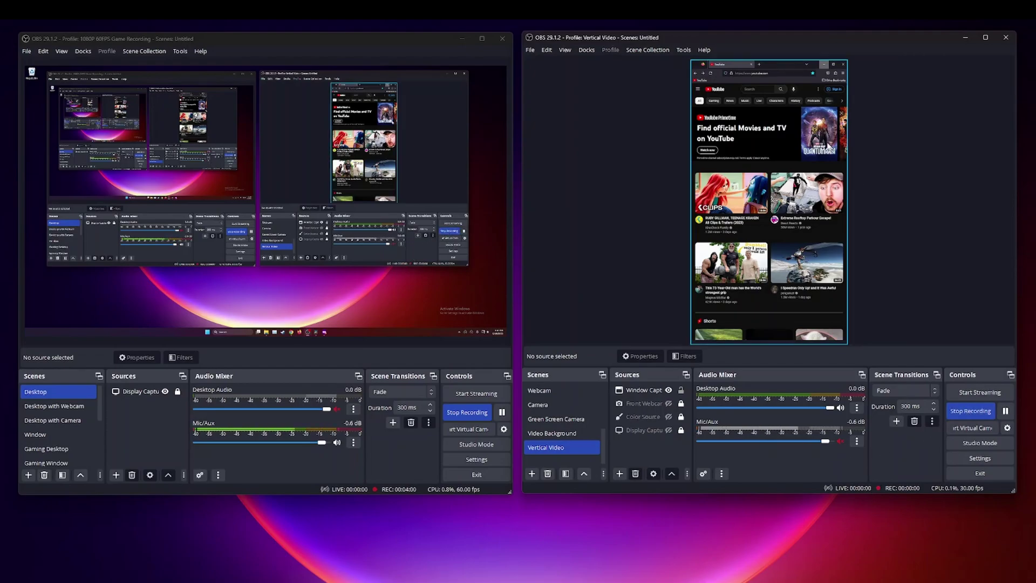
{"action": "left_click", "coordinate": [674, 573]}
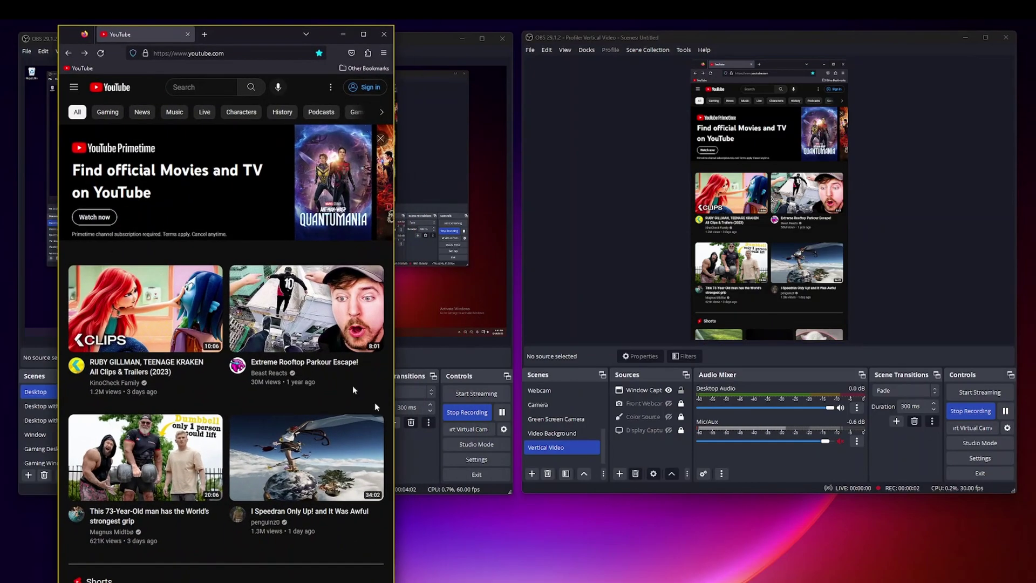
{"action": "scroll", "coordinate": [352, 385], "scroll_direction": "down", "scroll_amount": 8}
{"action": "scroll", "coordinate": [124, 262], "scroll_direction": "down", "scroll_amount": 10}
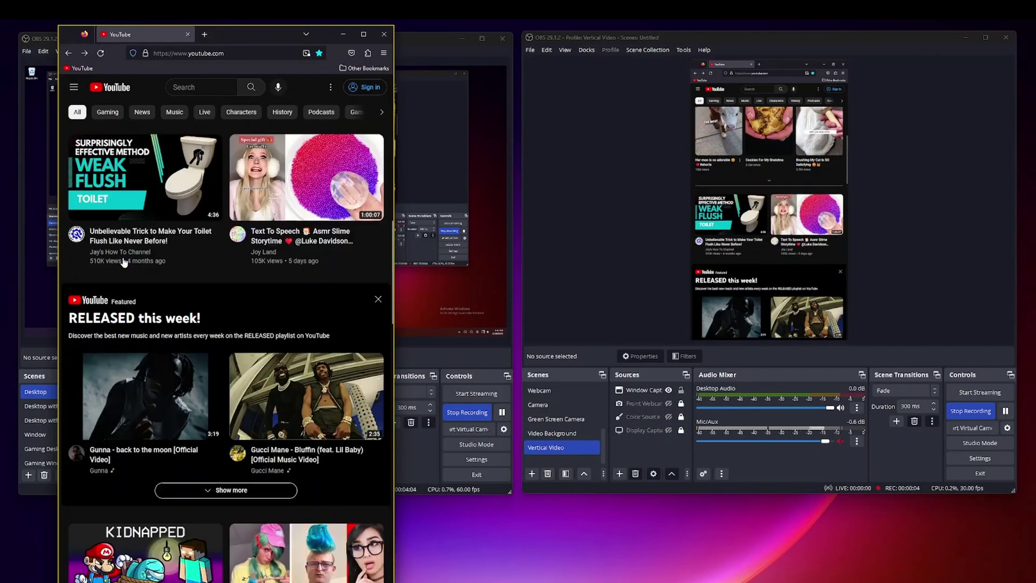
{"action": "scroll", "coordinate": [125, 261], "scroll_direction": "up", "scroll_amount": 13}
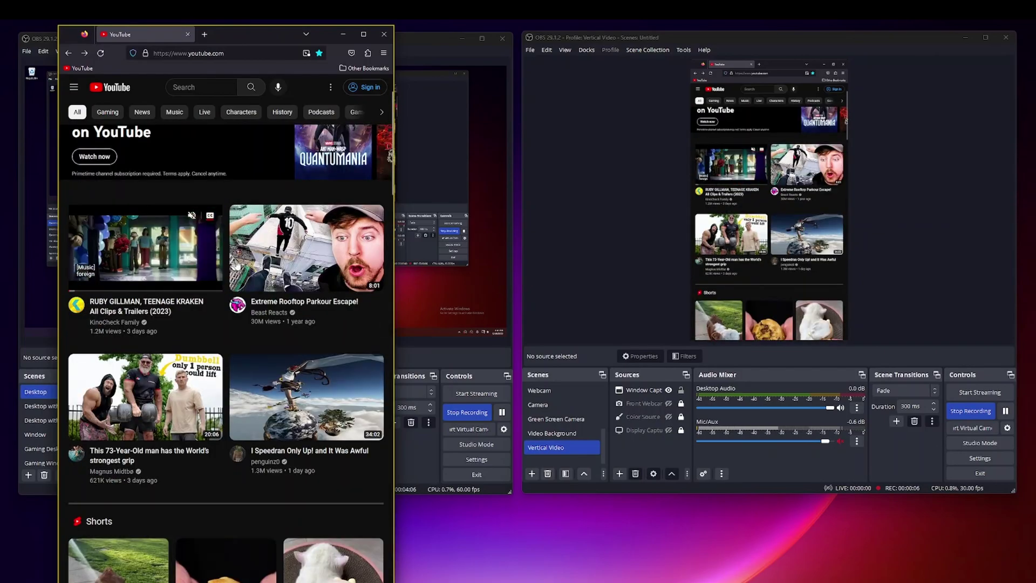
{"action": "key", "text": "alt+Tab"}
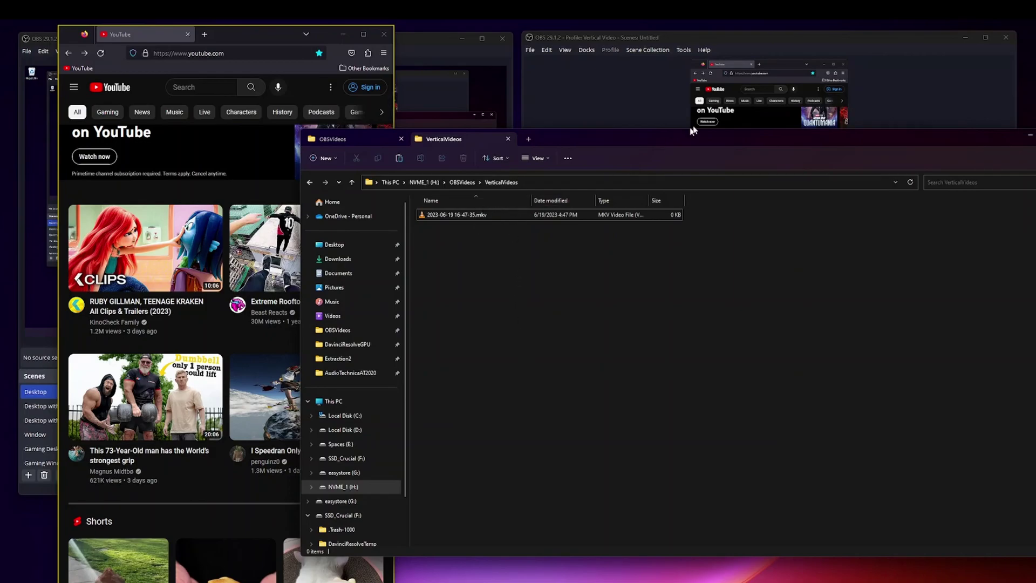
{"action": "left_click_drag", "start_coordinate": [686, 138], "coordinate": [410, 126]}
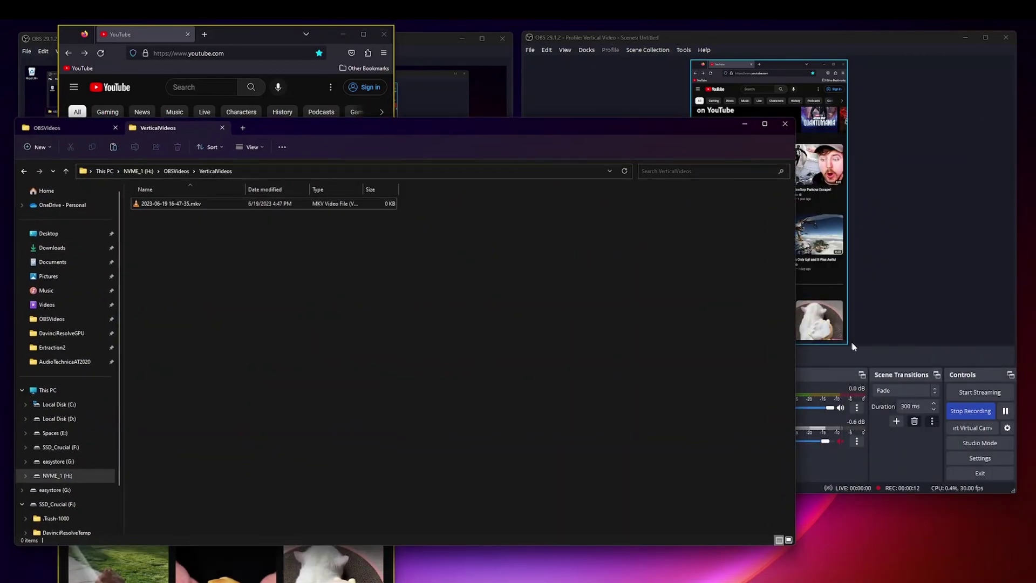
{"action": "left_click", "coordinate": [973, 409]}
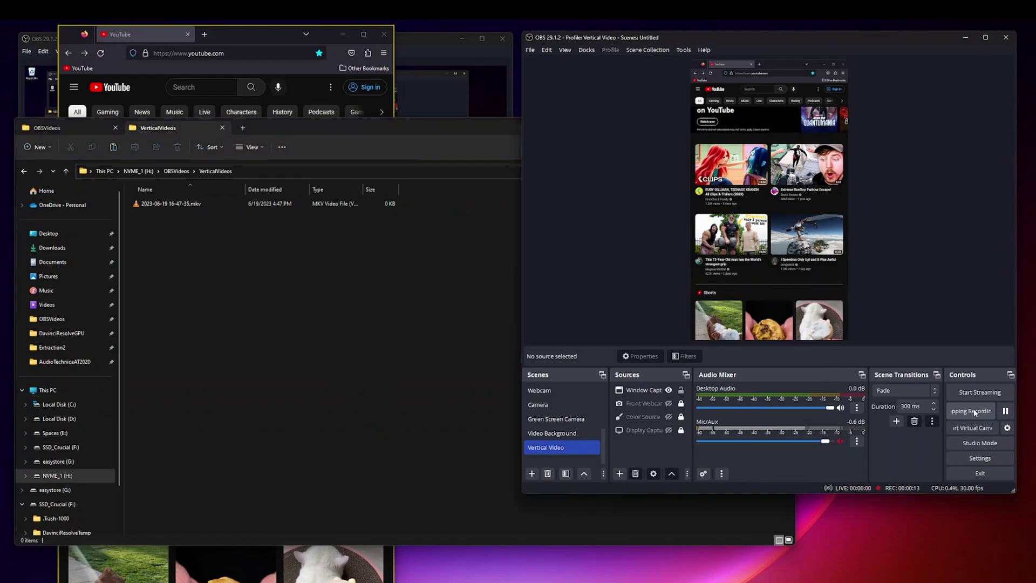
{"action": "left_click", "coordinate": [257, 298]}
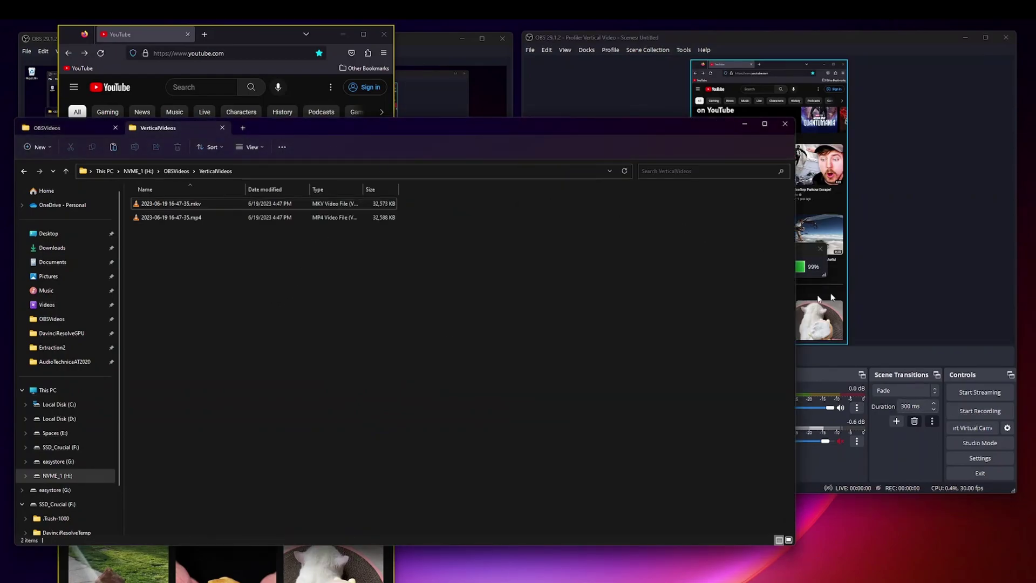
{"action": "left_click", "coordinate": [944, 274]}
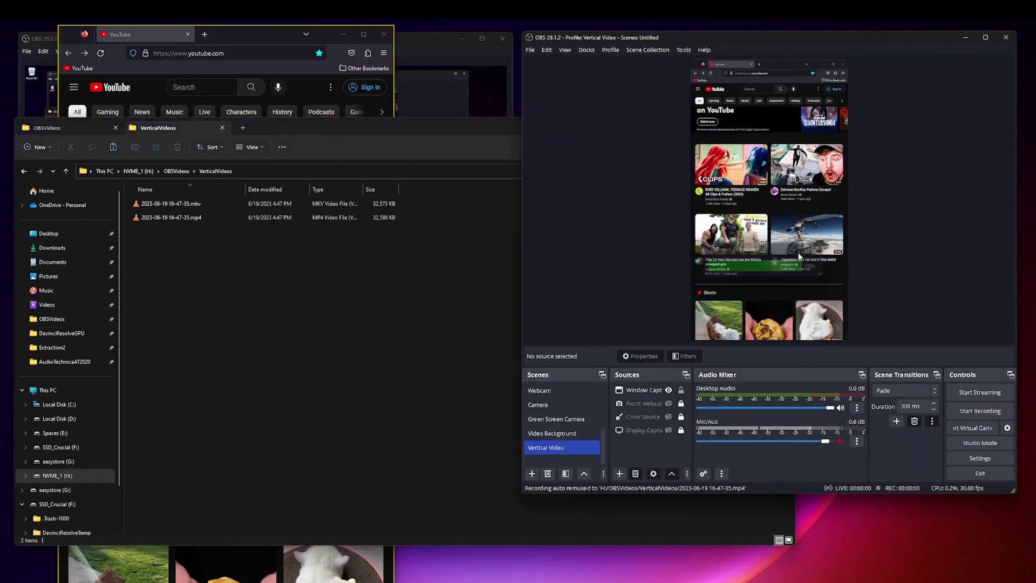
{"action": "left_click", "coordinate": [166, 237]}
{"action": "double_click", "coordinate": [165, 218]}
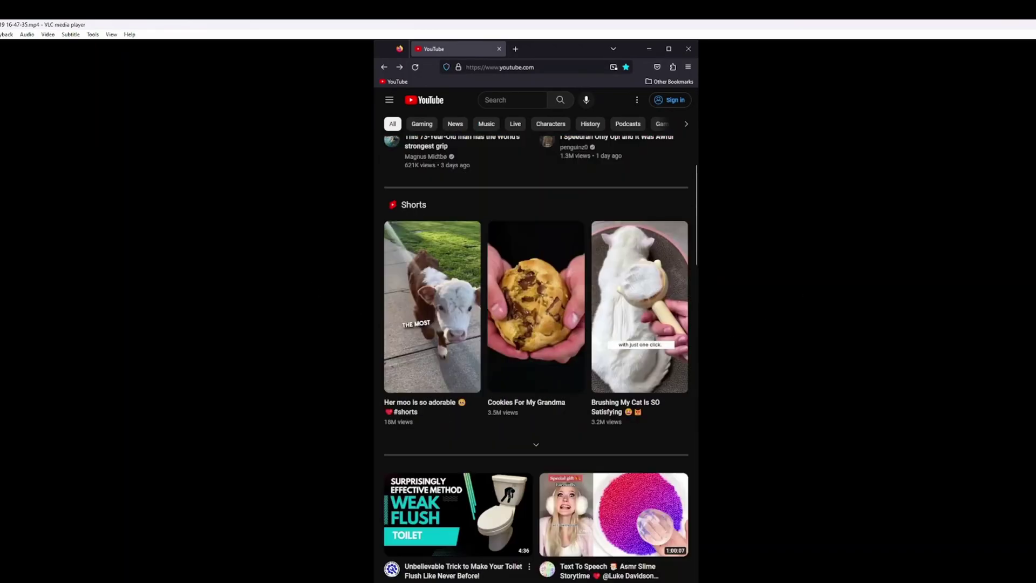
{"action": "key", "text": "ctrl+q"}
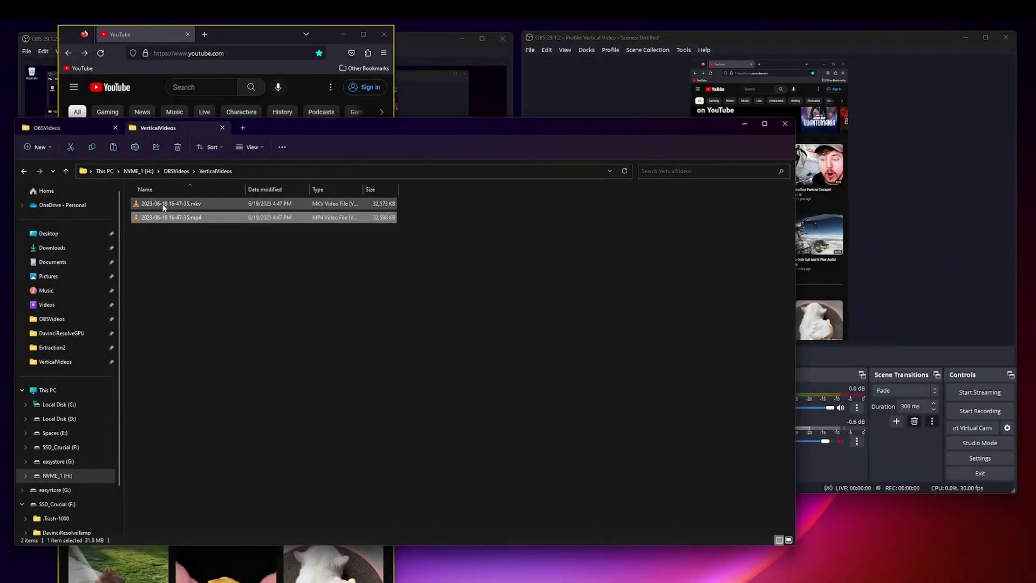
{"action": "double_click", "coordinate": [164, 205]}
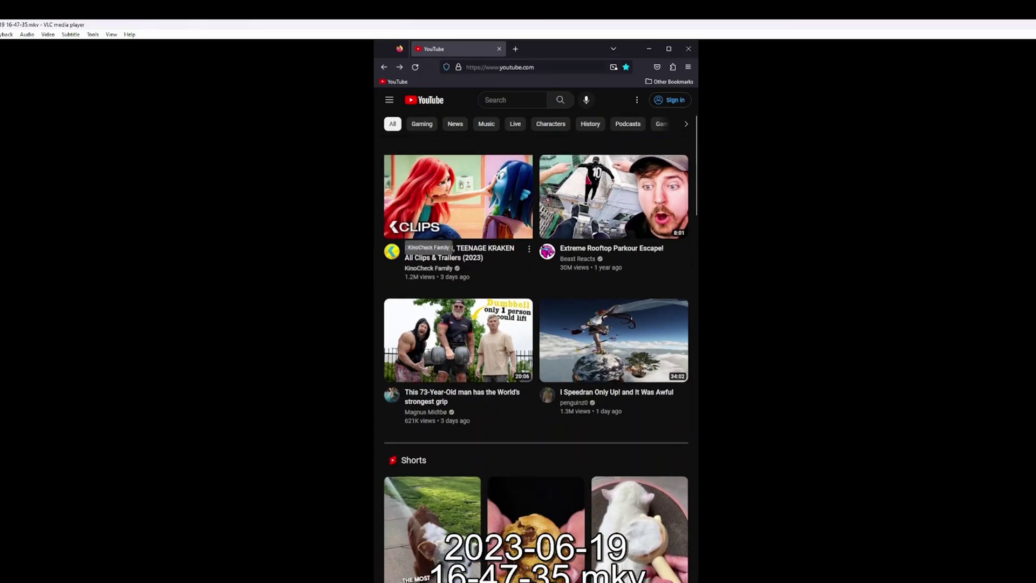
{"action": "key", "text": "ctrl+q"}
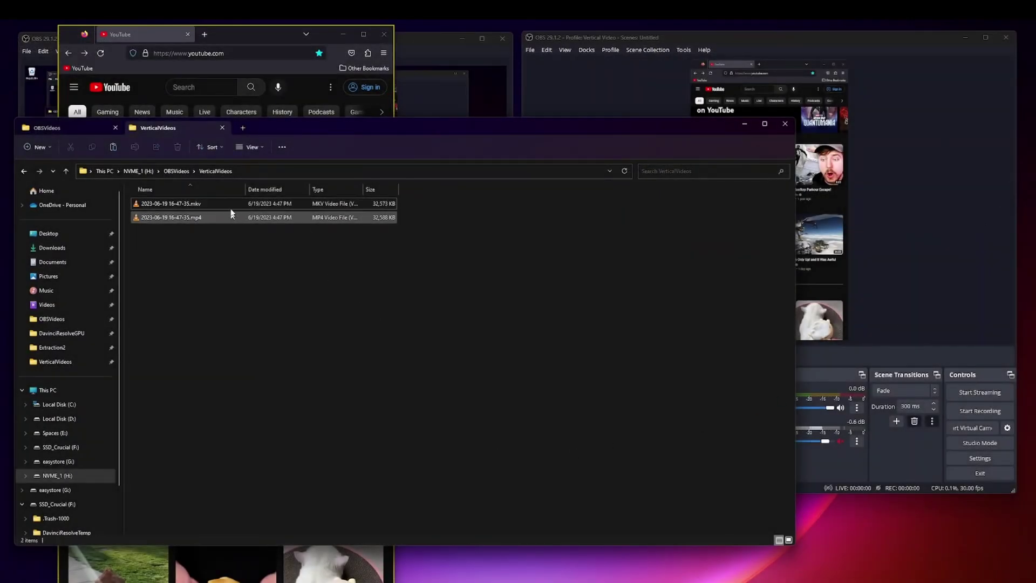
- Minimize File Explorer and the Firefox YouTube window
{"action": "left_click", "coordinate": [744, 123]}
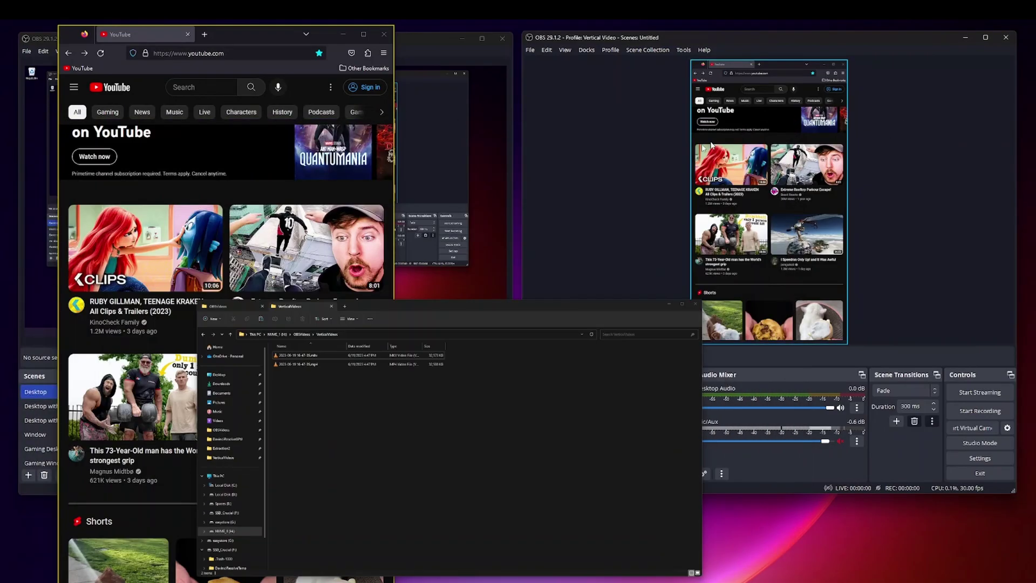
{"action": "left_click", "coordinate": [343, 33]}
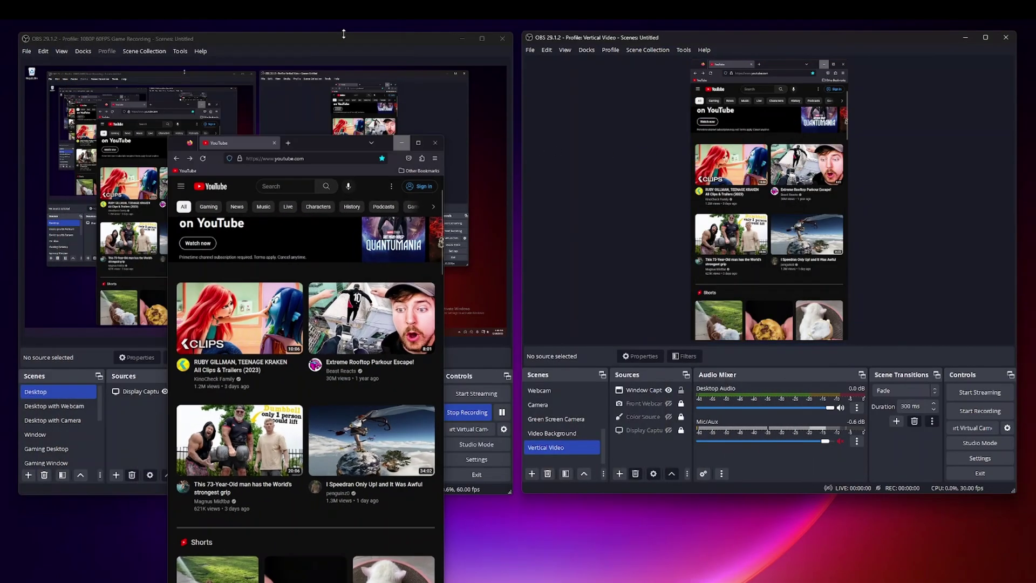